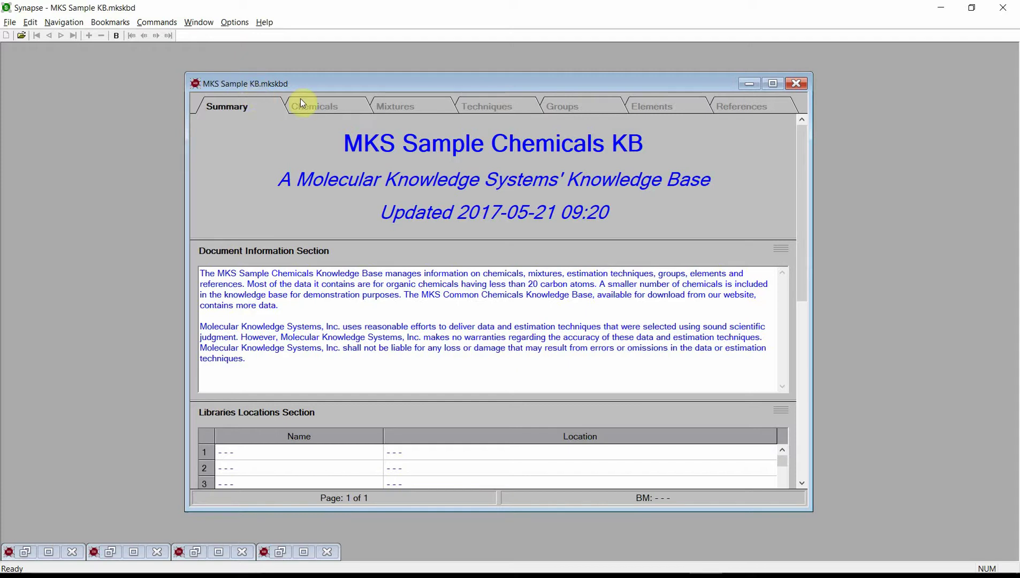
Browse the Chemicals, Mixtures, Techniques, Groups, Elements and References chapters in turn.
{"action": "left_click", "coordinate": [326, 111]}
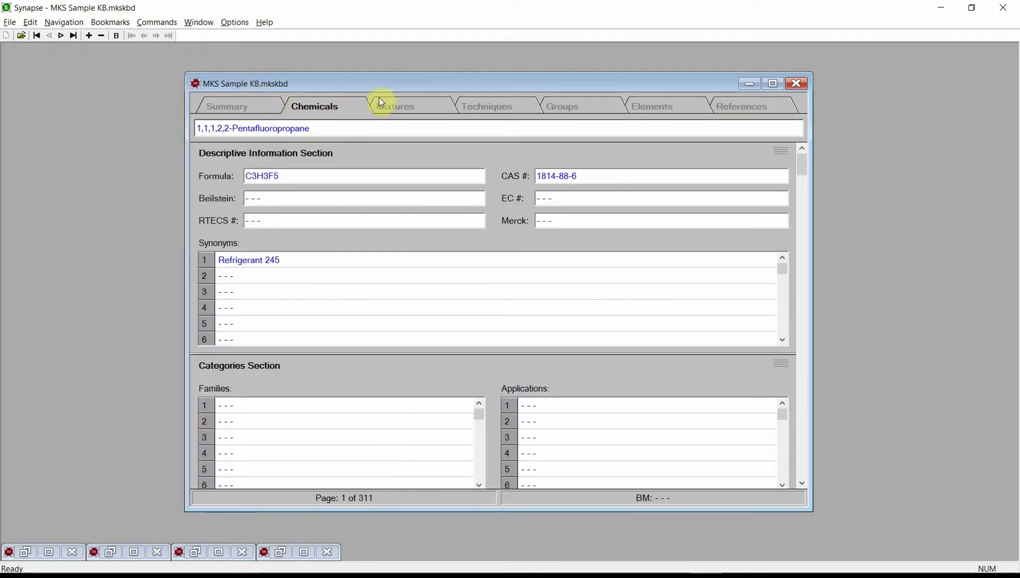
{"action": "left_click", "coordinate": [399, 103]}
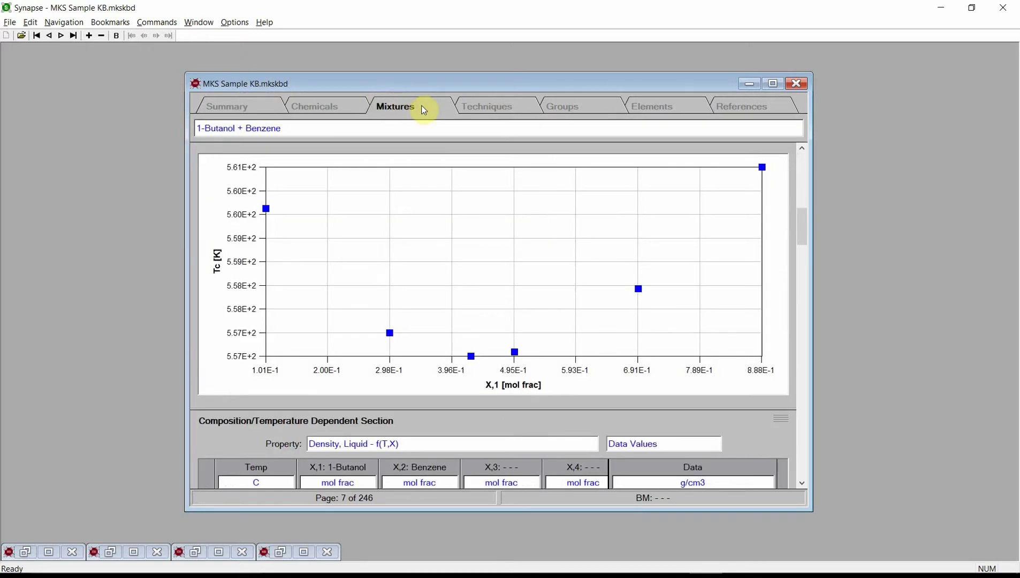
{"action": "left_click", "coordinate": [503, 111]}
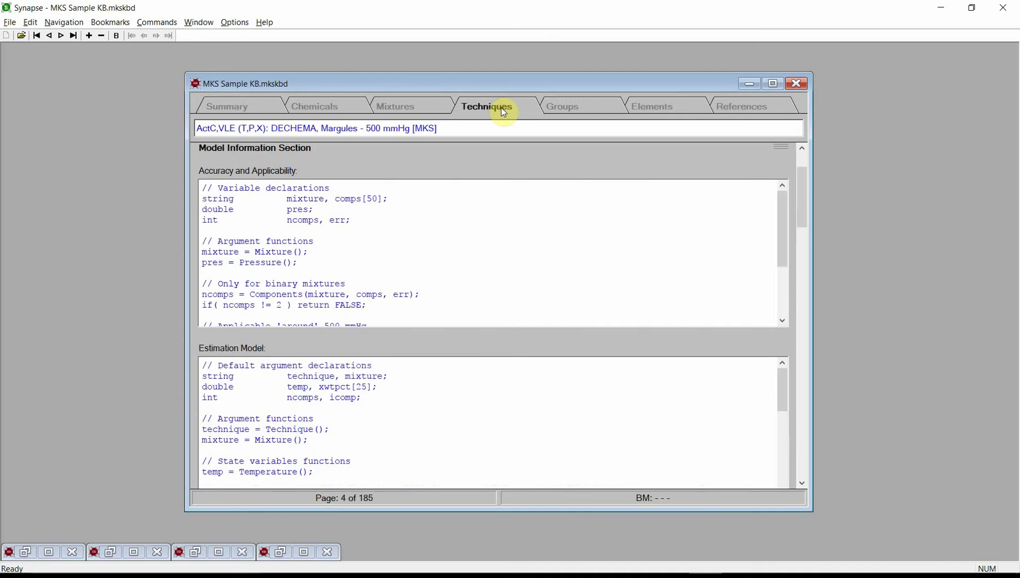
{"action": "left_click", "coordinate": [585, 110]}
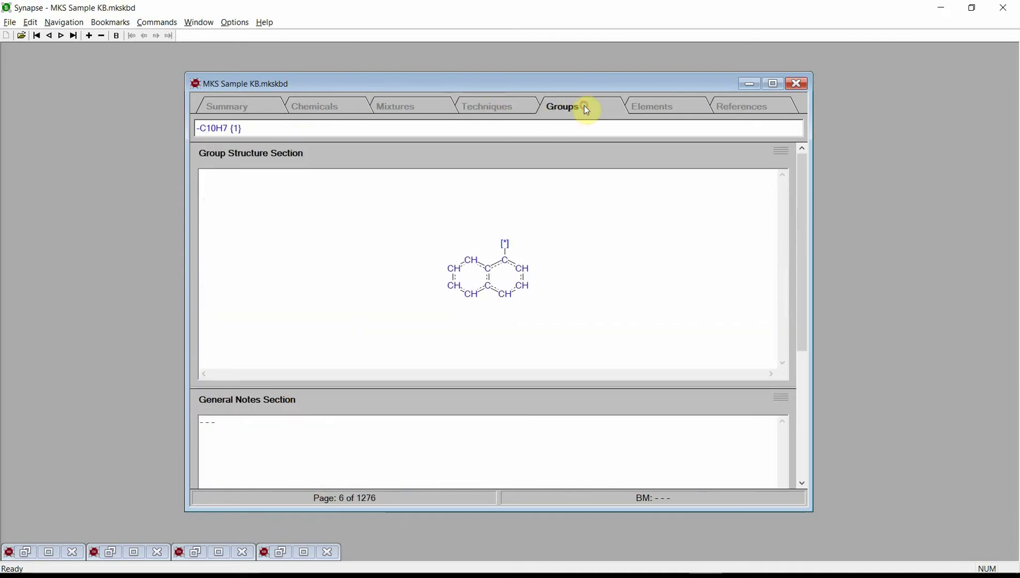
{"action": "left_click", "coordinate": [666, 109]}
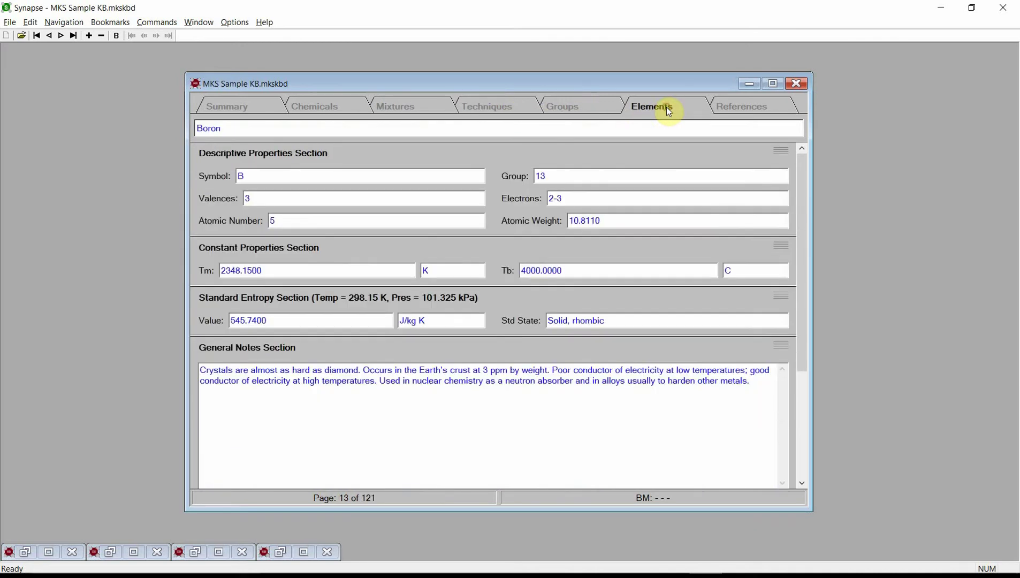
{"action": "left_click", "coordinate": [762, 108]}
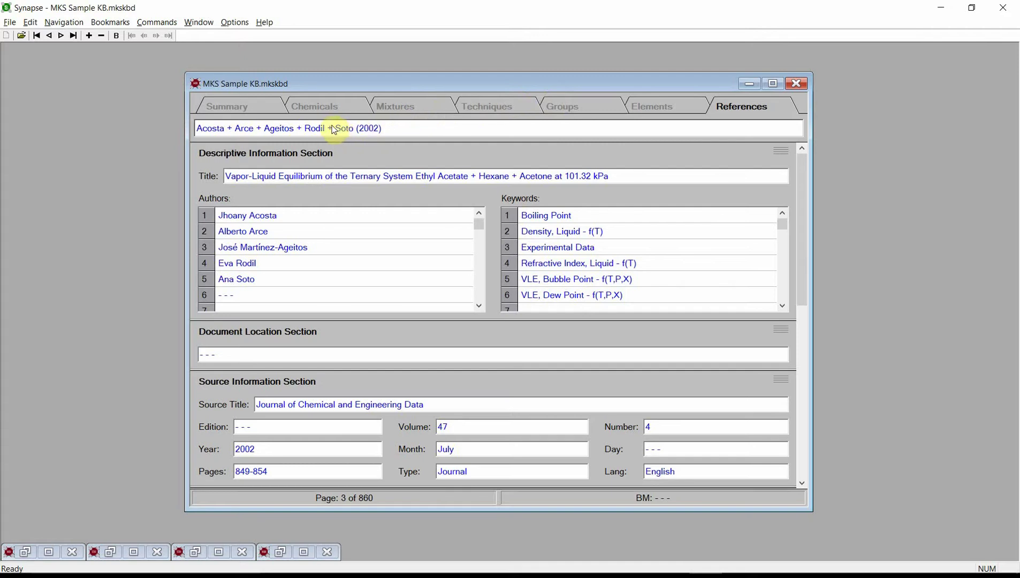
Return to Chemicals, page forward three records, then go back to the first record.
{"action": "left_click", "coordinate": [328, 109]}
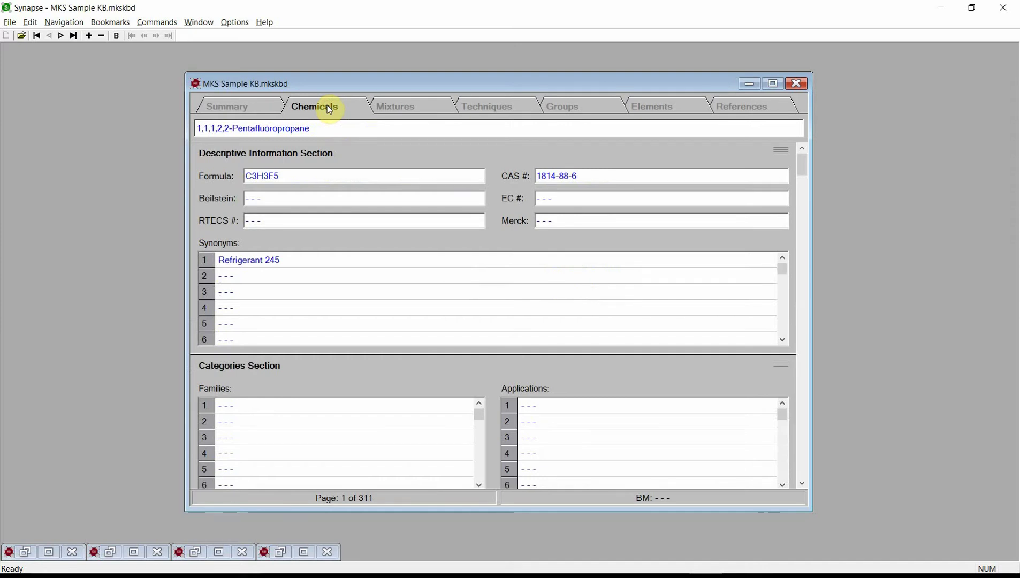
{"action": "left_click", "coordinate": [63, 35]}
{"action": "left_click", "coordinate": [63, 36]}
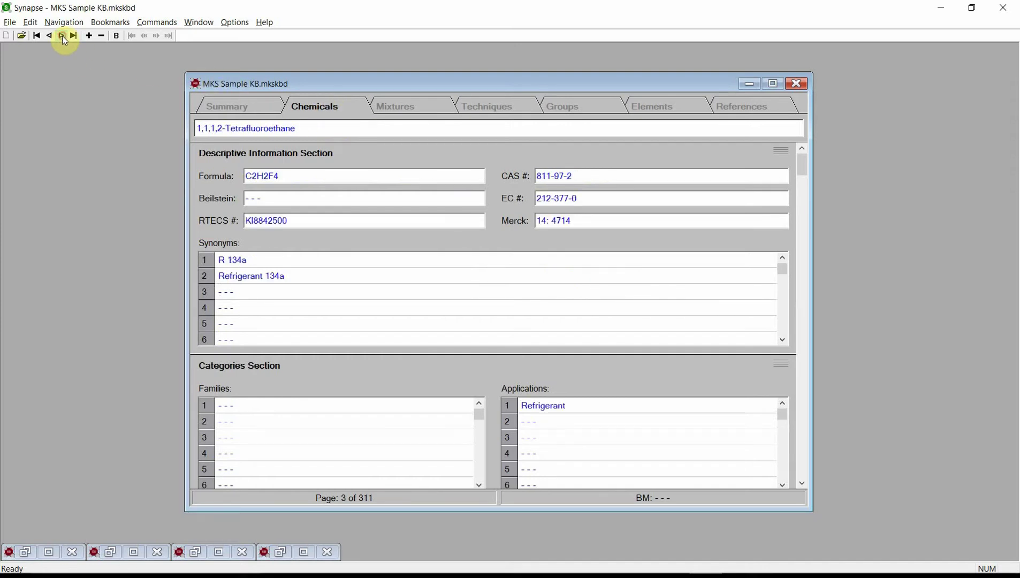
{"action": "left_click", "coordinate": [62, 35]}
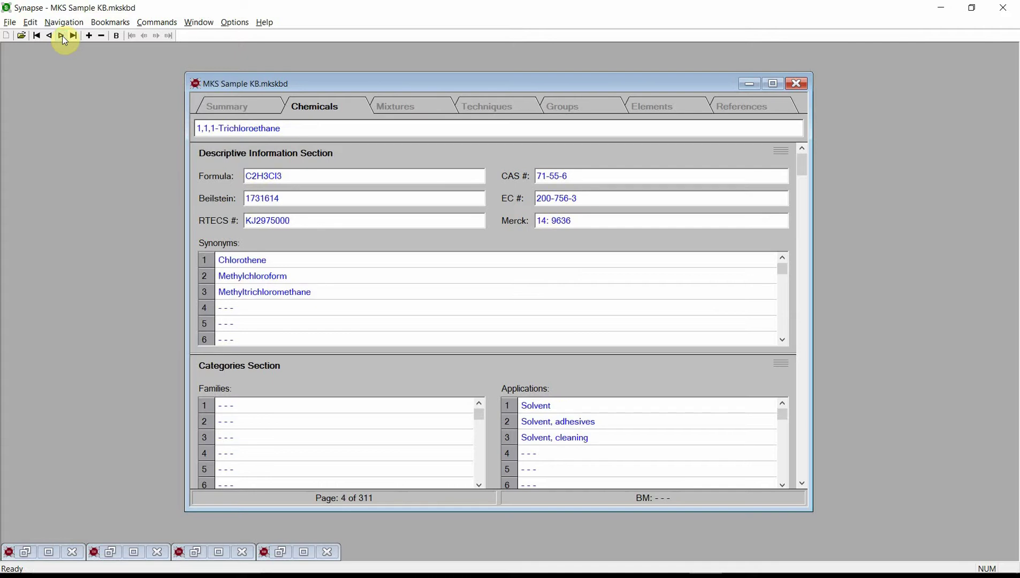
{"action": "left_click", "coordinate": [41, 36]}
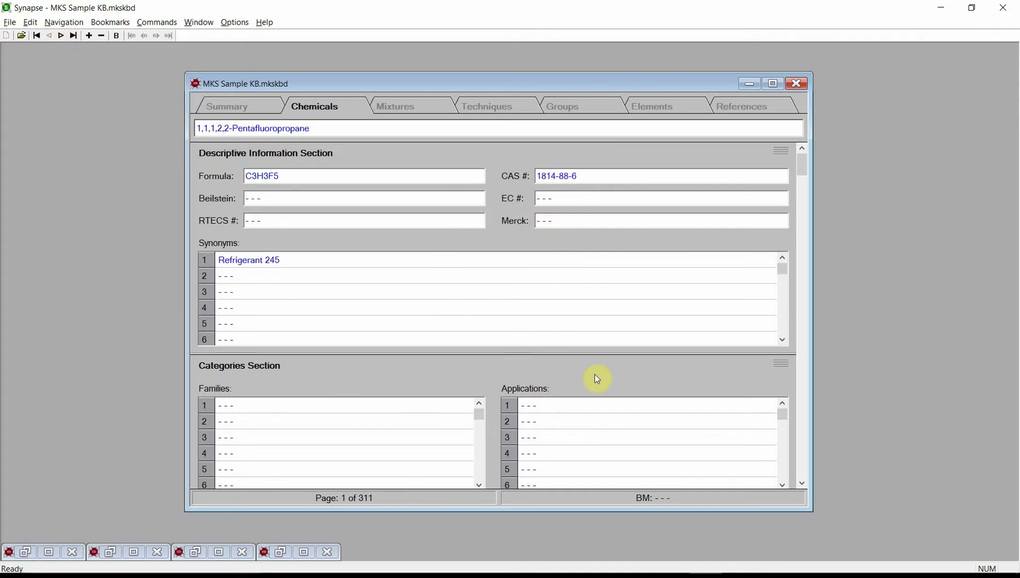
Scroll down the 1,1,1,2,2-Pentafluoropropane record to its liquid density table and chart.
{"action": "left_click", "coordinate": [802, 415]}
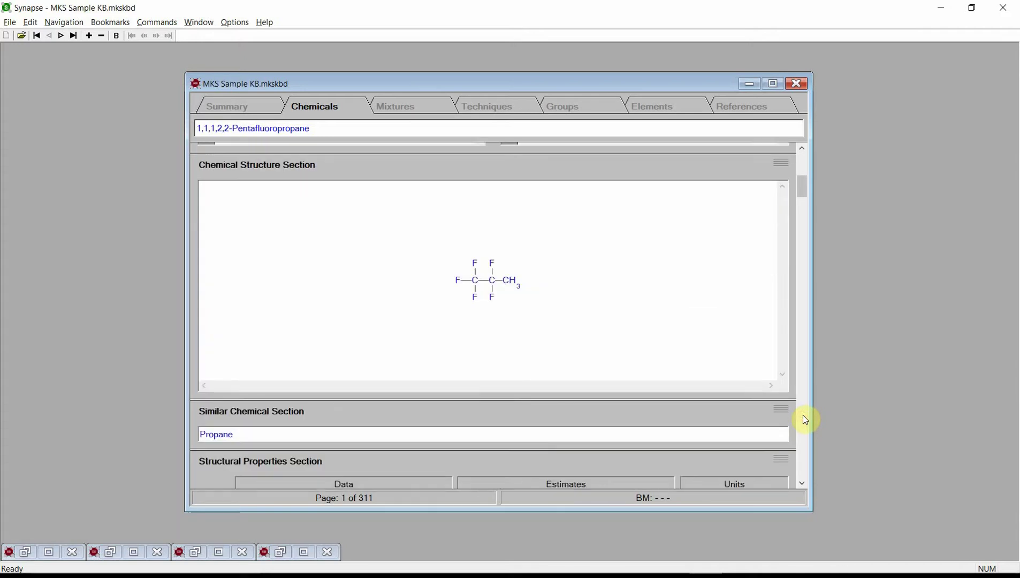
{"action": "left_click", "coordinate": [802, 416]}
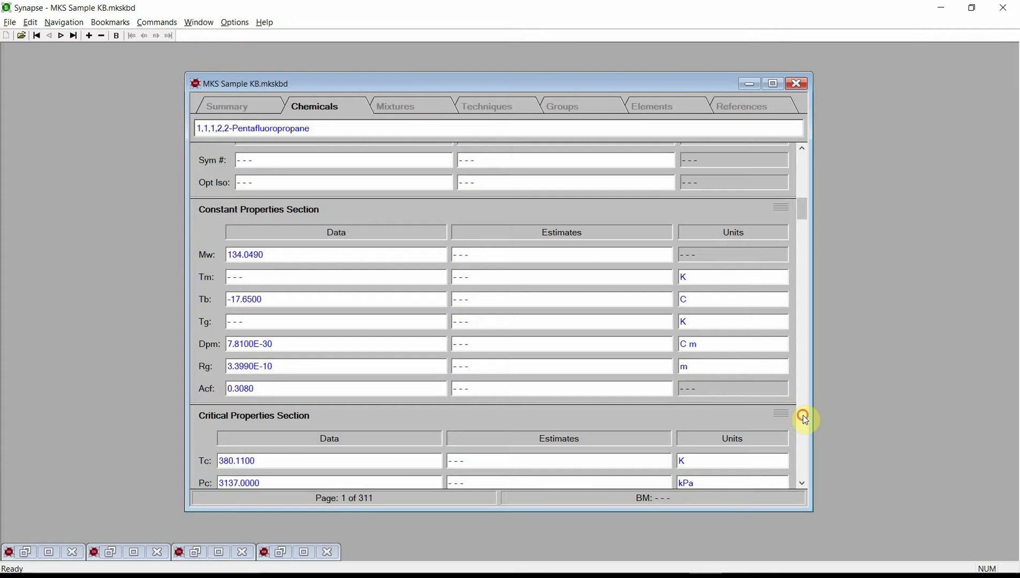
{"action": "left_click", "coordinate": [802, 416]}
{"action": "left_click", "coordinate": [802, 416]}
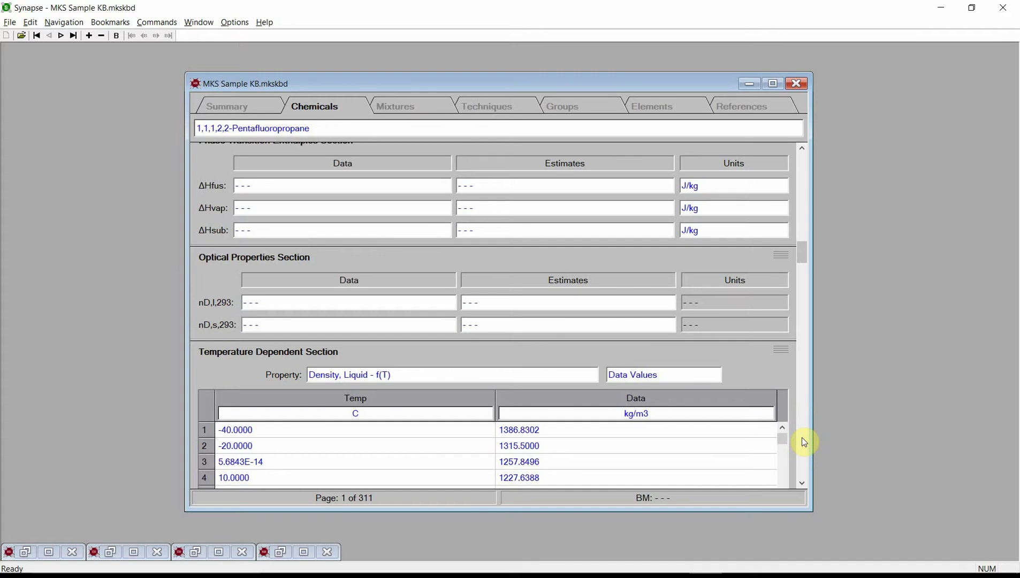
{"action": "left_click", "coordinate": [802, 483]}
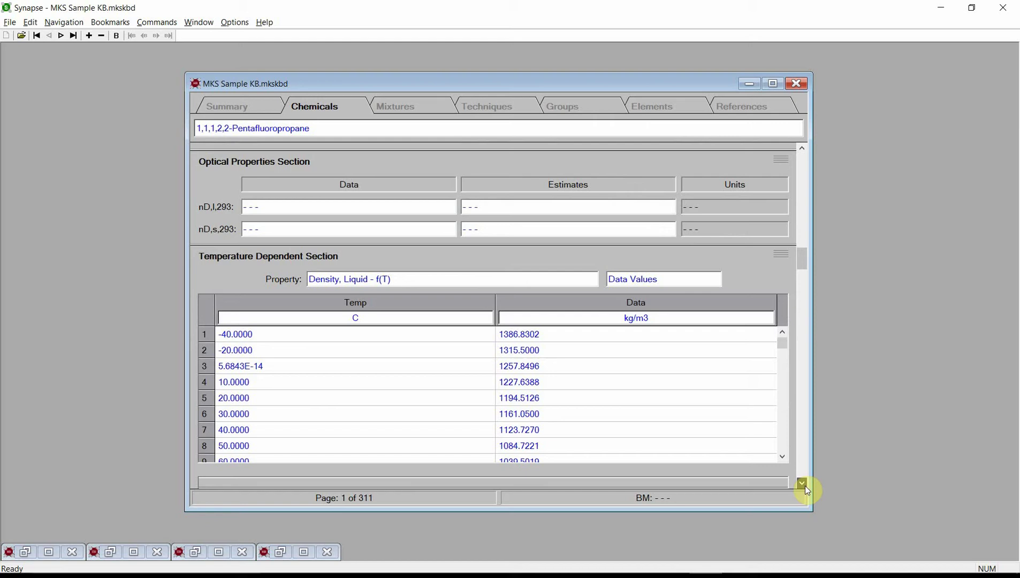
{"action": "left_click", "coordinate": [802, 483]}
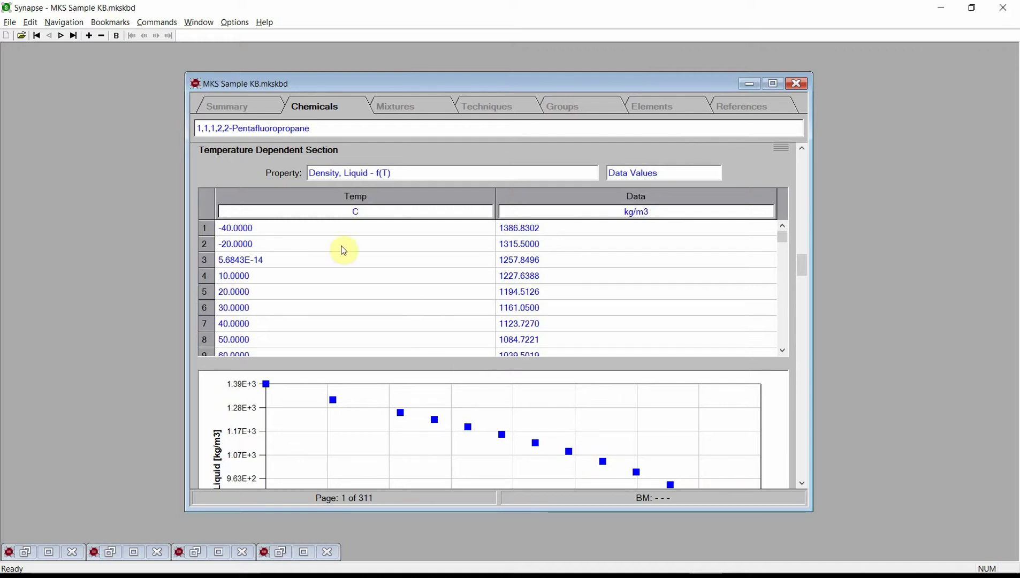
Jump to the 1-Propanol record using a Goto substring search for 'propanol'.
{"action": "left_click", "coordinate": [69, 22]}
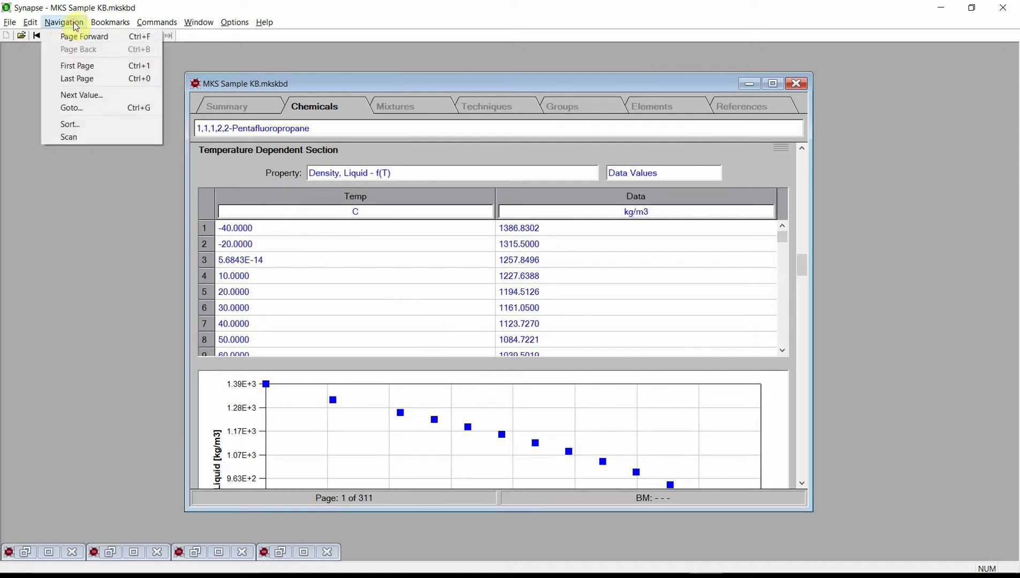
{"action": "left_click", "coordinate": [80, 109]}
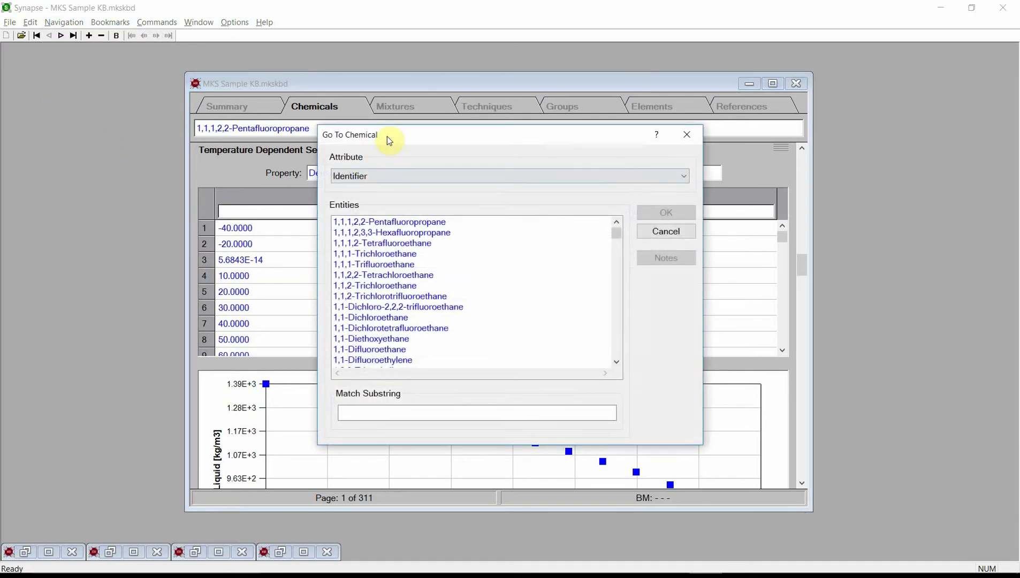
{"action": "left_click", "coordinate": [399, 411]}
{"action": "type", "text": "propanol"}
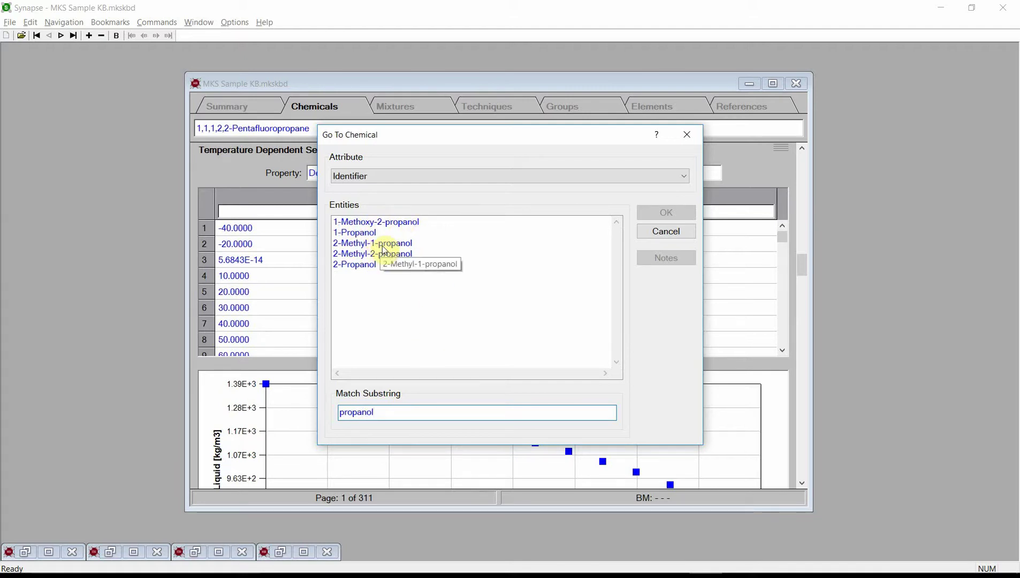
{"action": "left_click", "coordinate": [351, 233]}
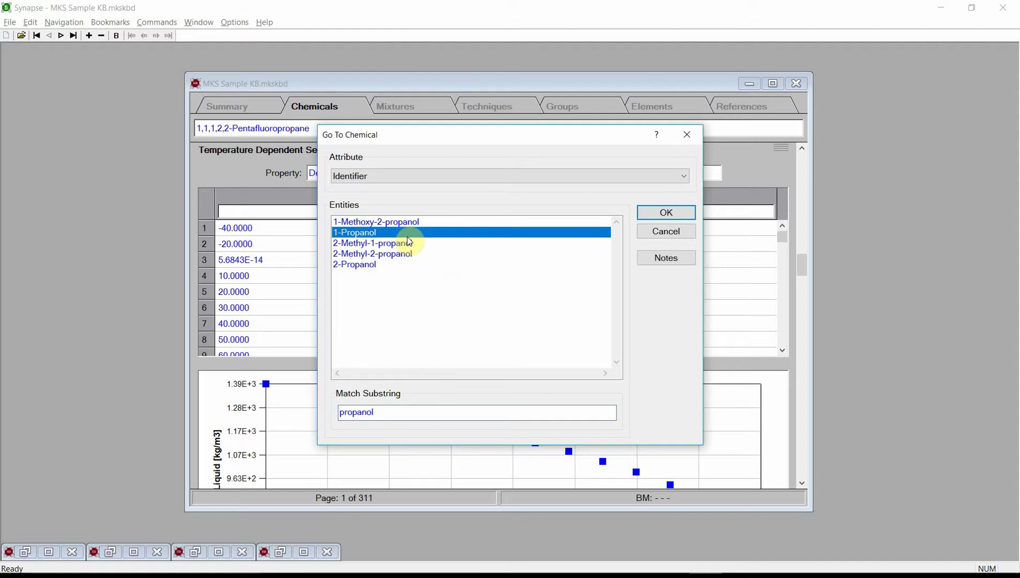
{"action": "left_click", "coordinate": [654, 217]}
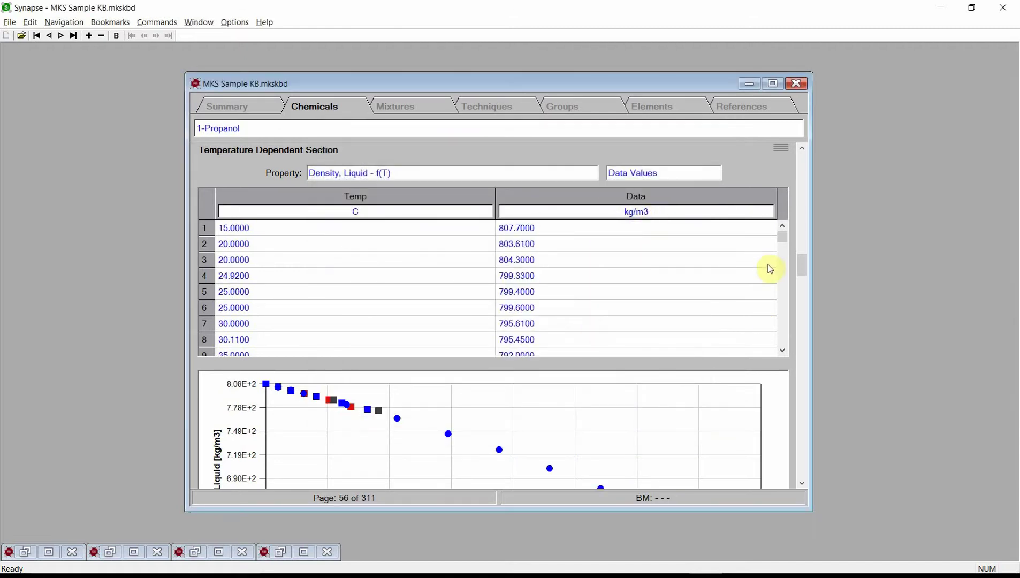
Scroll back up to the 1-Propanol Constant Properties Section.
{"action": "left_click", "coordinate": [802, 173]}
{"action": "left_click", "coordinate": [802, 174]}
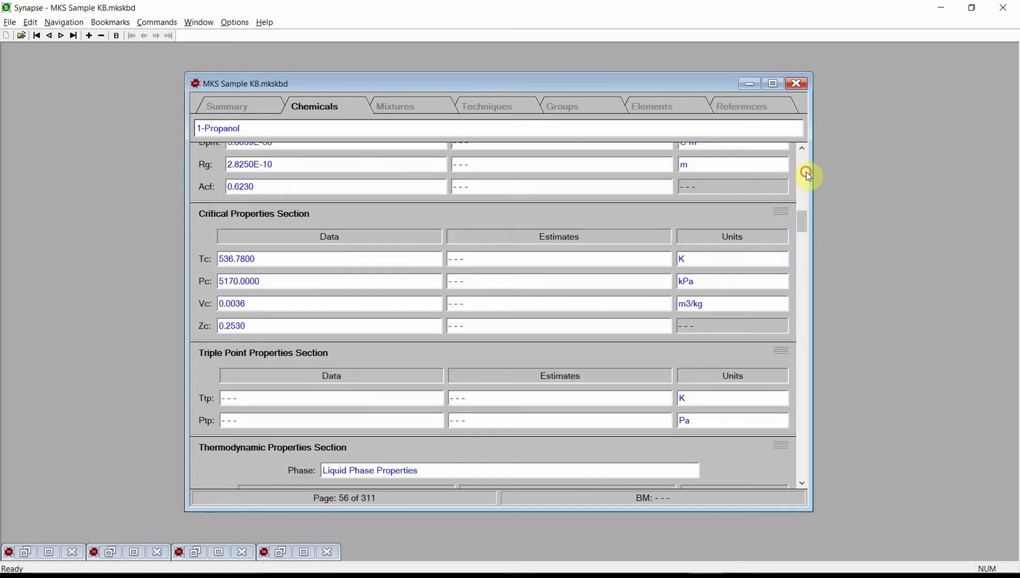
{"action": "left_click", "coordinate": [806, 173]}
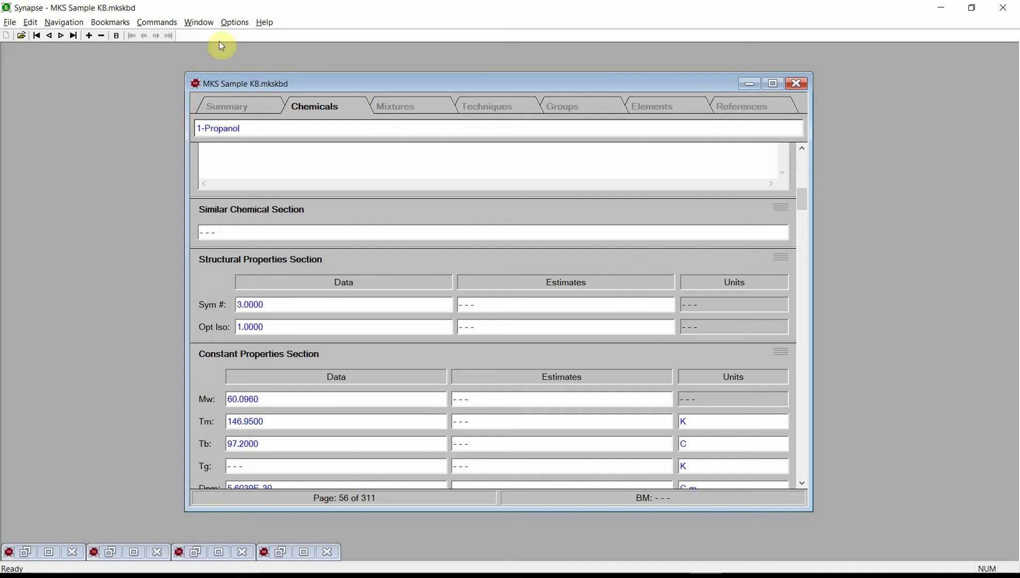
Compute and save property estimates for 1-Propanol, e.g. Mw 60.0950 and Tb 97.5852 C.
{"action": "left_click", "coordinate": [168, 22]}
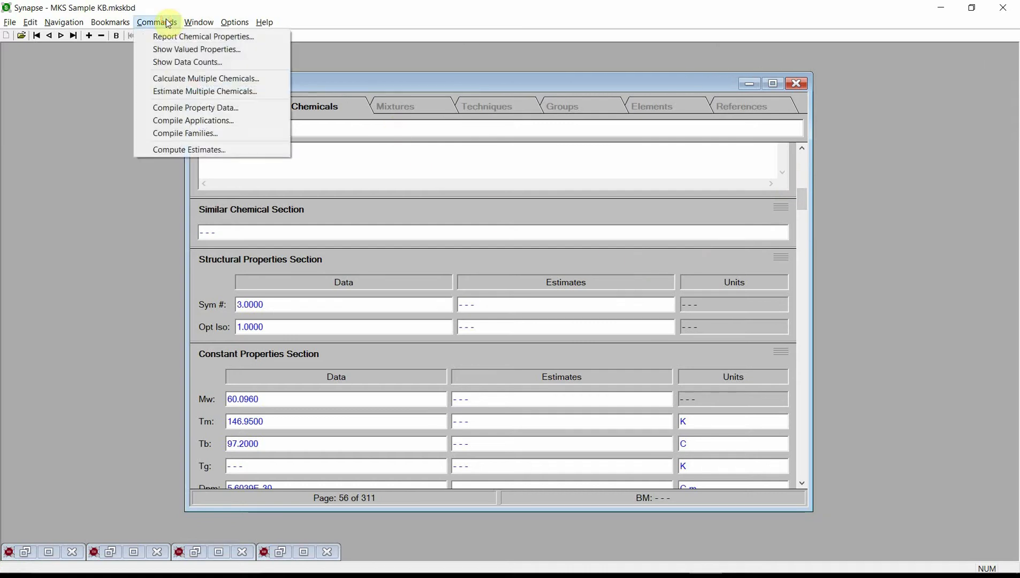
{"action": "left_click", "coordinate": [172, 151]}
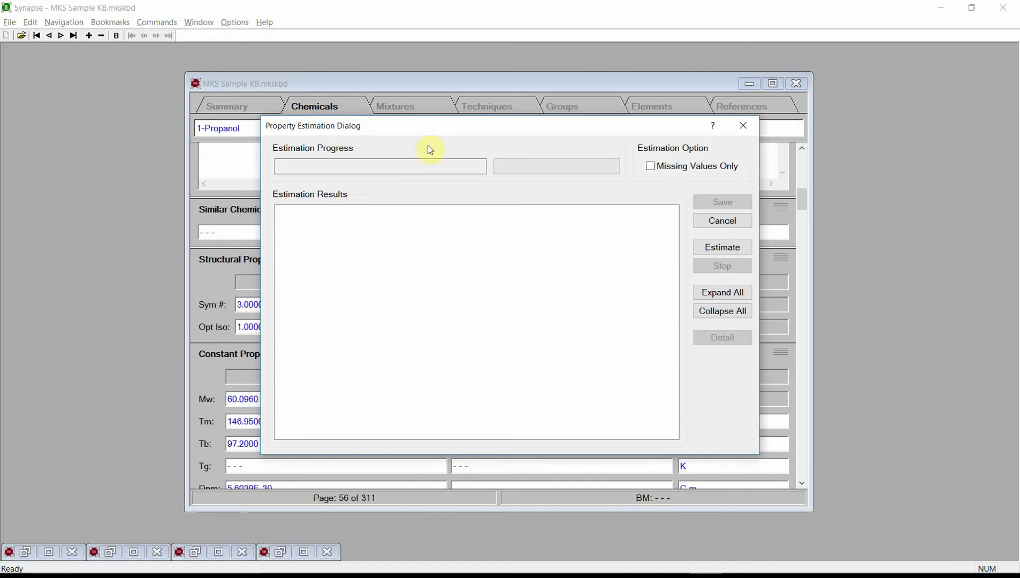
{"action": "left_click", "coordinate": [715, 249]}
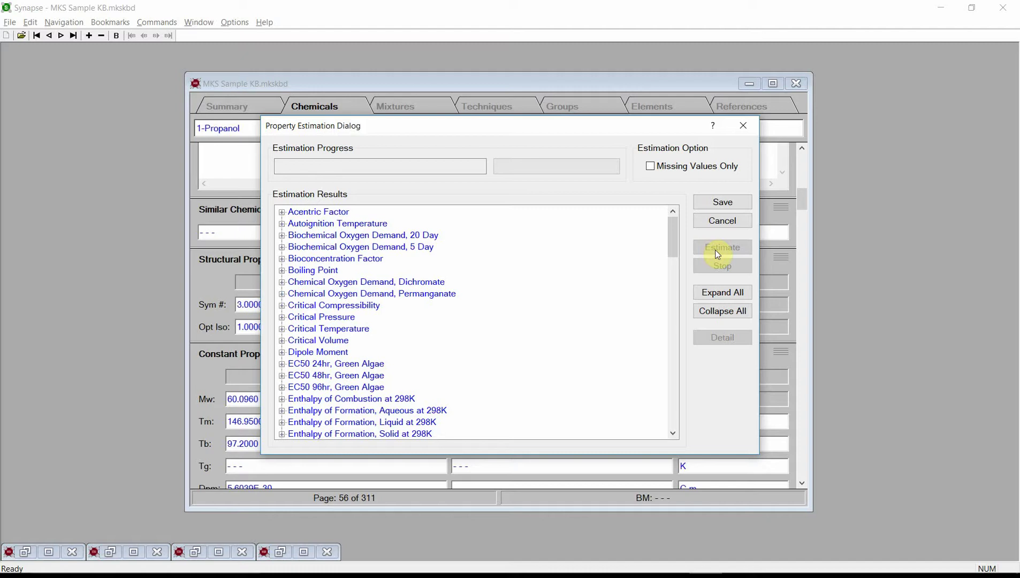
{"action": "left_click", "coordinate": [729, 208]}
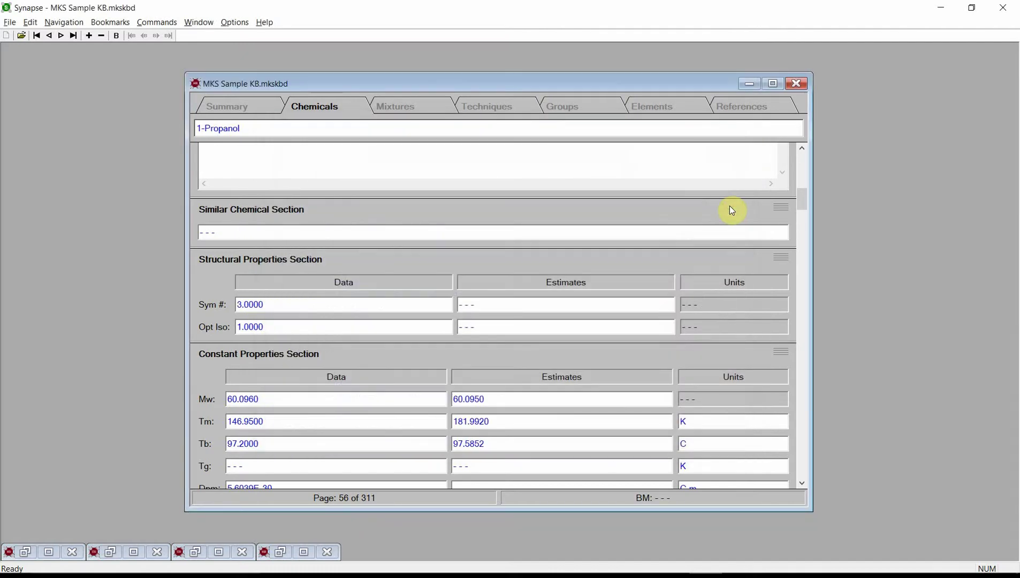
Scroll down the 1-Propanol record to the liquid density data in the Temperature Dependent Section.
{"action": "left_click", "coordinate": [801, 484]}
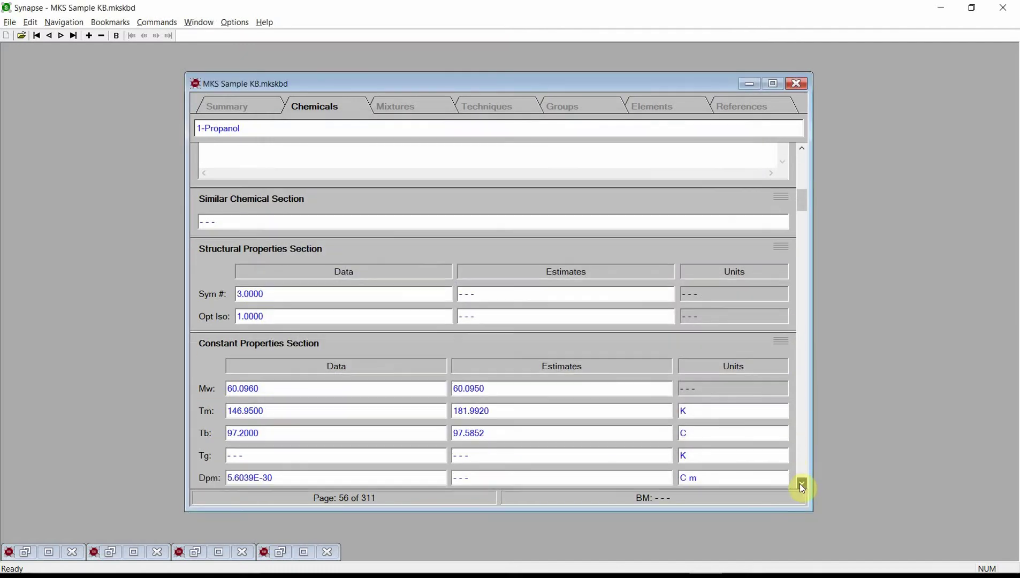
{"action": "scroll", "coordinate": [801, 484], "scroll_direction": "down", "scroll_amount": 5}
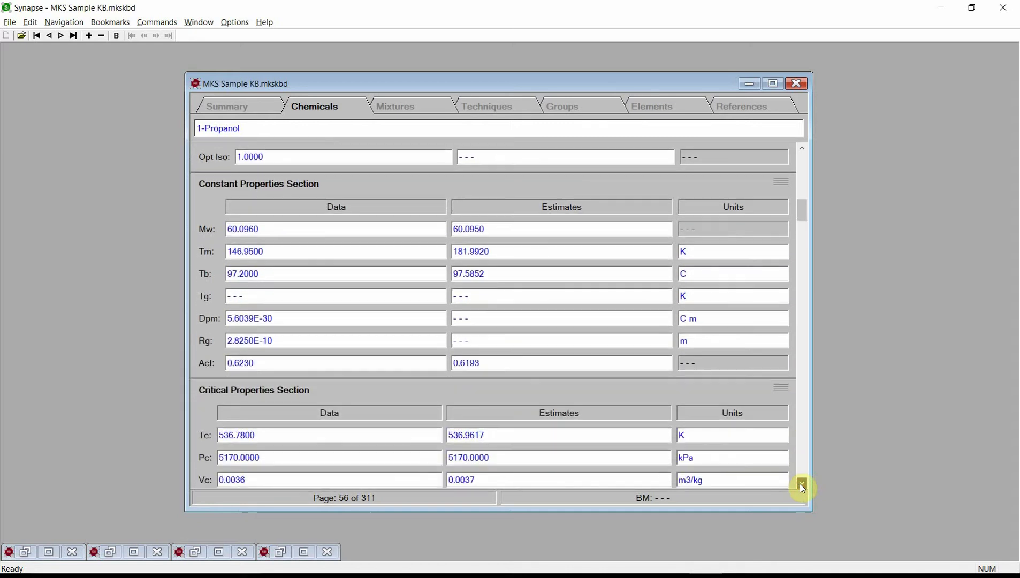
{"action": "scroll", "coordinate": [801, 484], "scroll_direction": "down", "scroll_amount": 2}
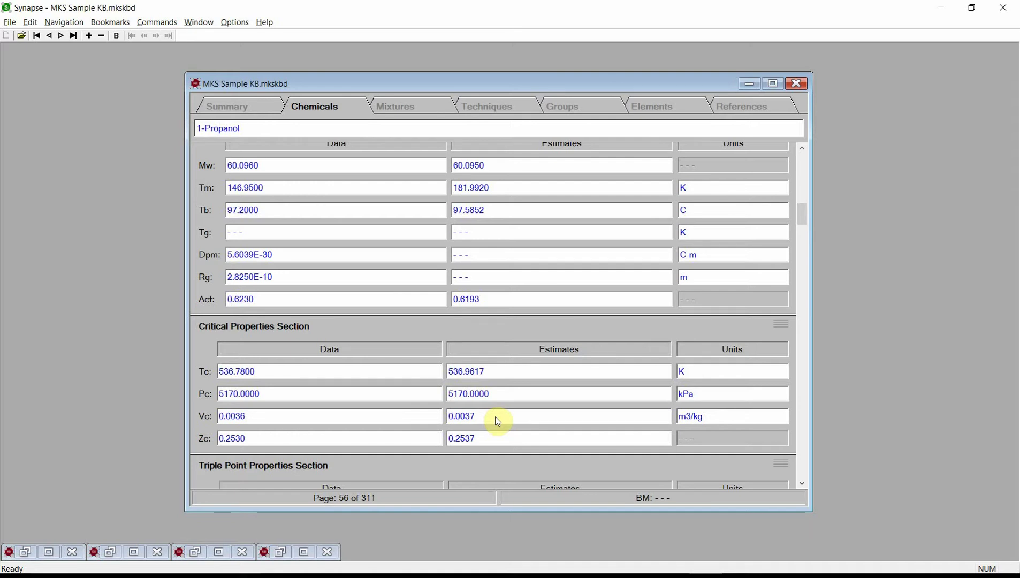
{"action": "left_click", "coordinate": [802, 433]}
{"action": "left_click", "coordinate": [802, 433]}
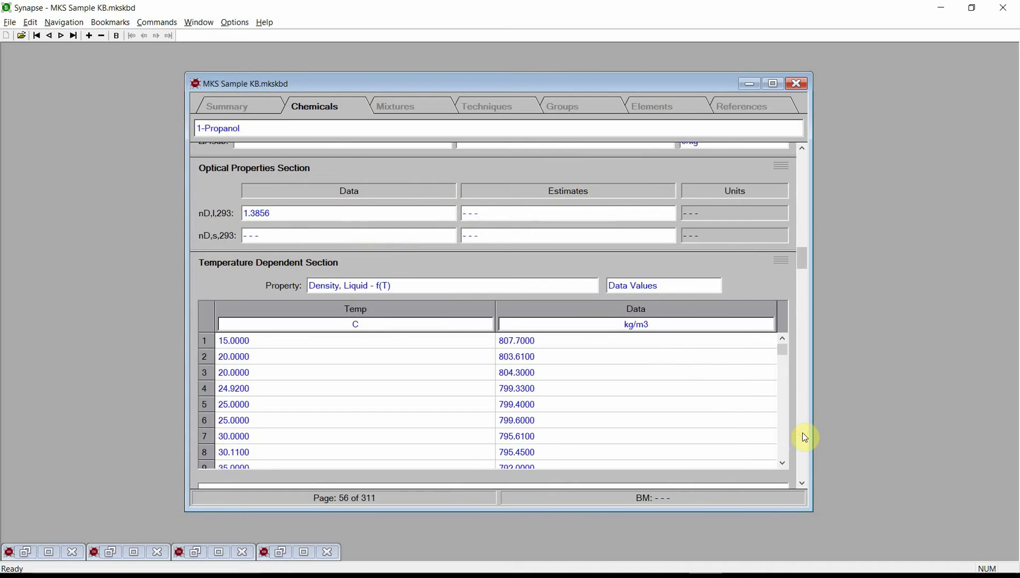
Switch the temperature-dependent table to Vapor Pressure, Liquid - f(T) showing Estimates.
{"action": "double_click", "coordinate": [568, 289]}
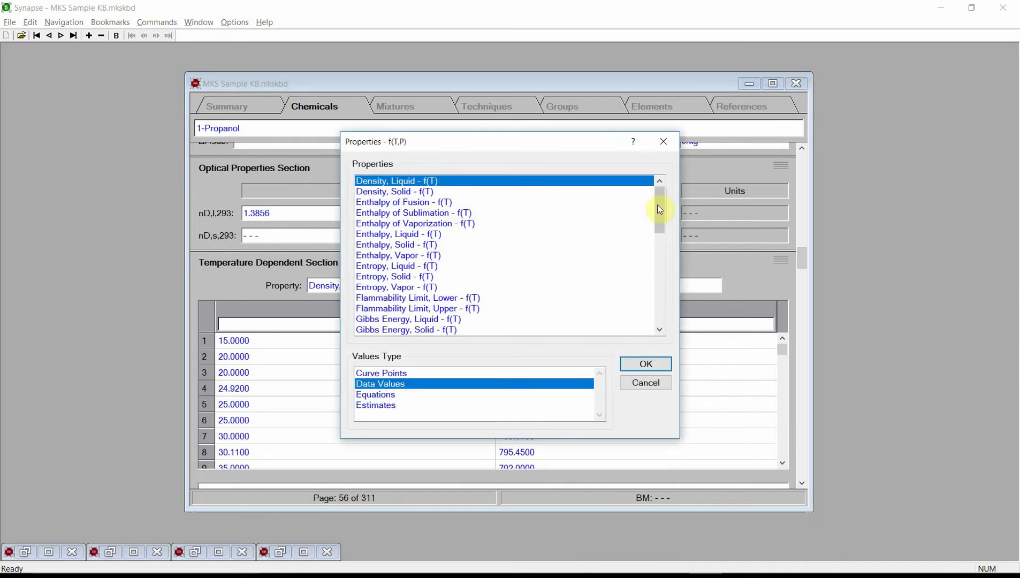
{"action": "left_click_drag", "start_coordinate": [659, 212], "coordinate": [659, 327]}
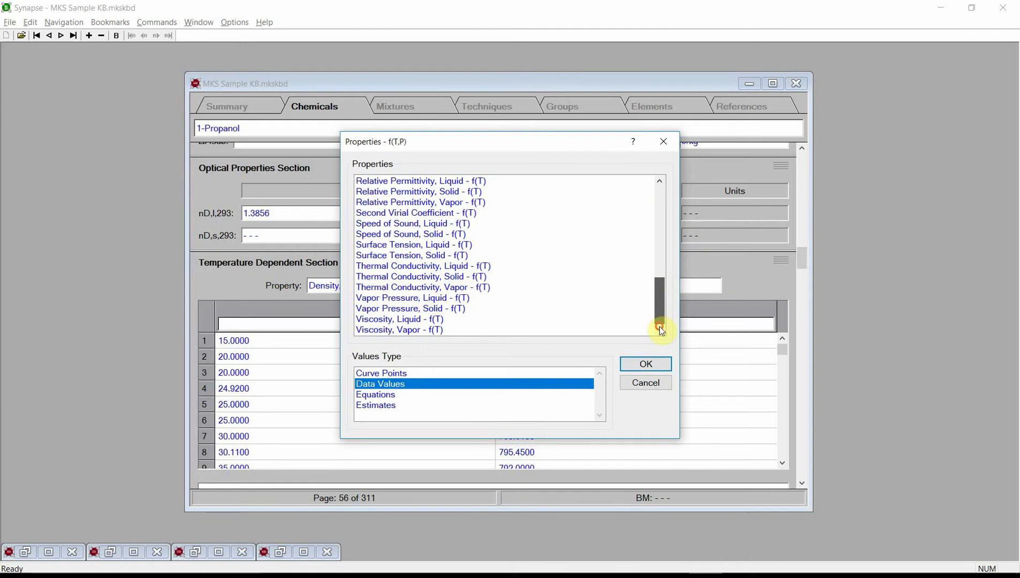
{"action": "left_click", "coordinate": [404, 298]}
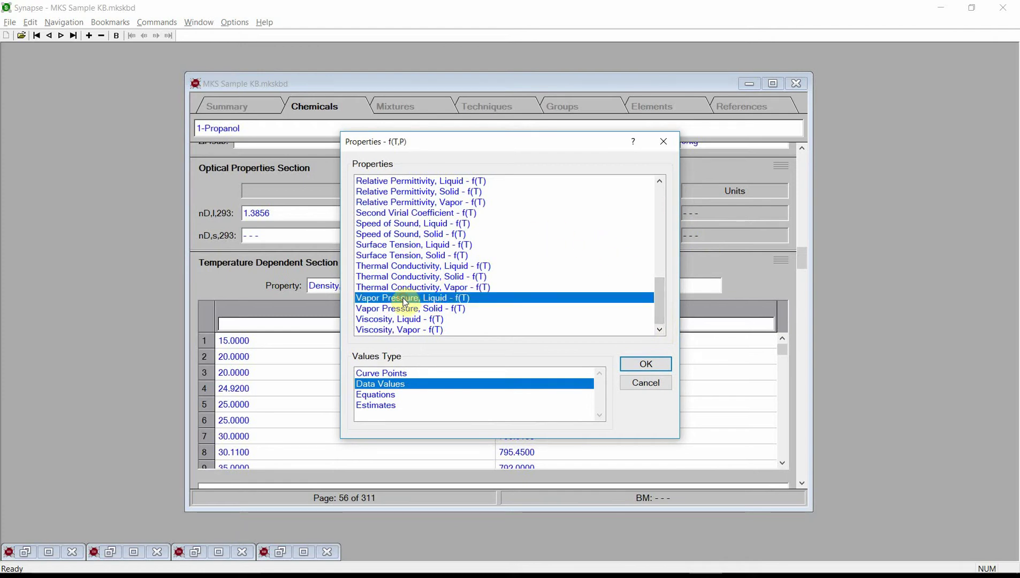
{"action": "left_click", "coordinate": [382, 408]}
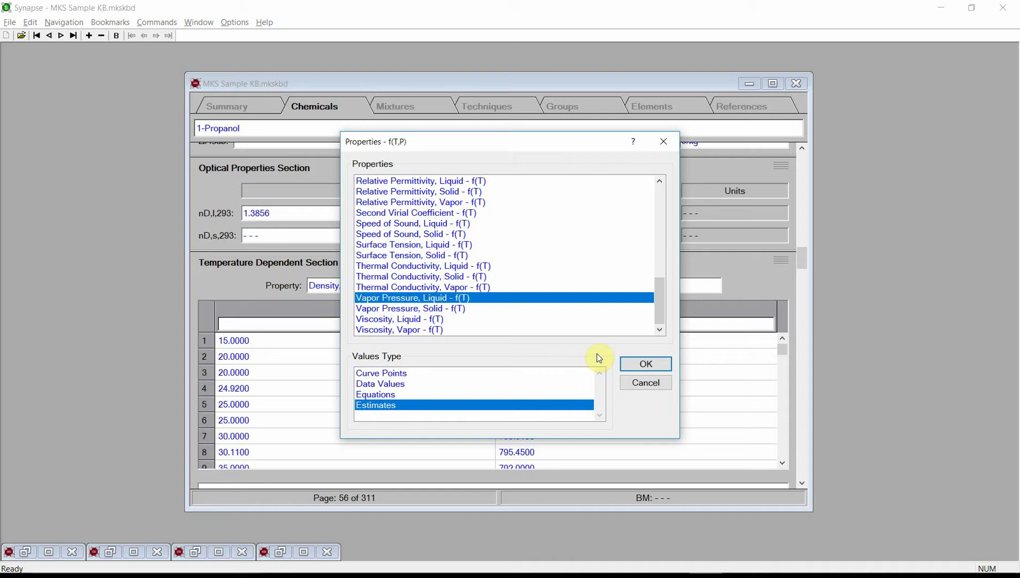
{"action": "left_click", "coordinate": [640, 365]}
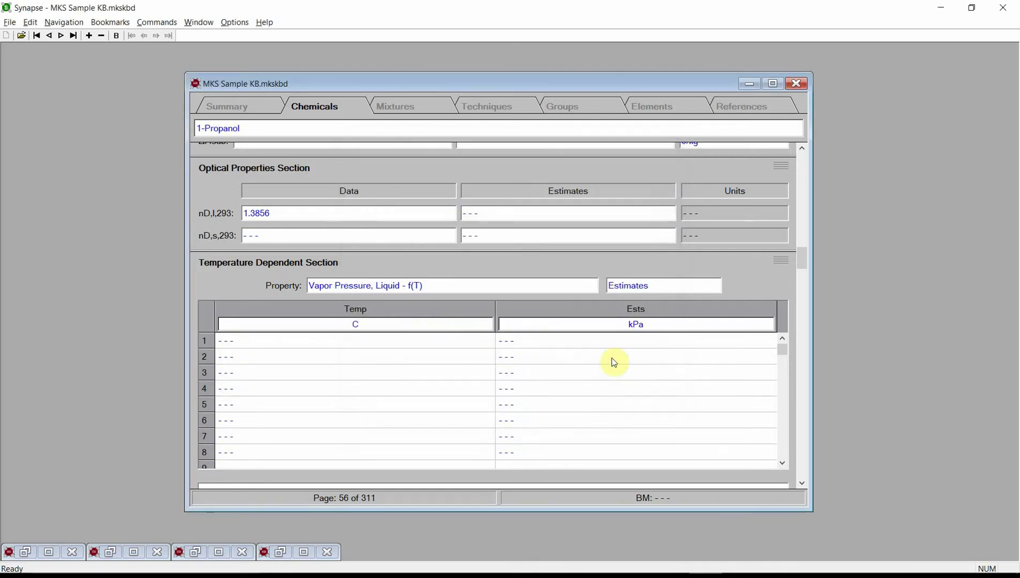
Open the vapor pressure estimates grid and select all its rows.
{"action": "double_click", "coordinate": [464, 396]}
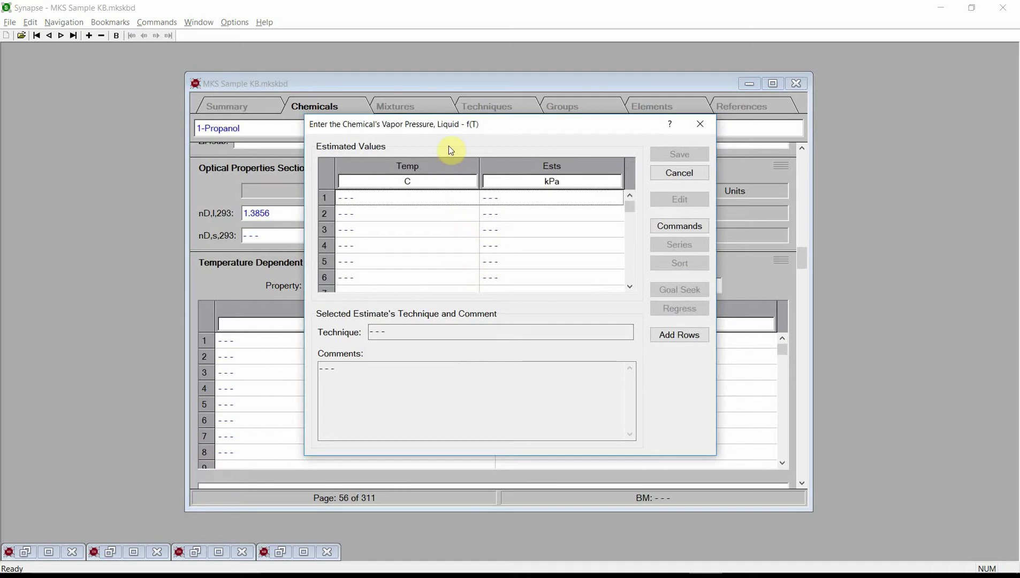
{"action": "left_click", "coordinate": [454, 203]}
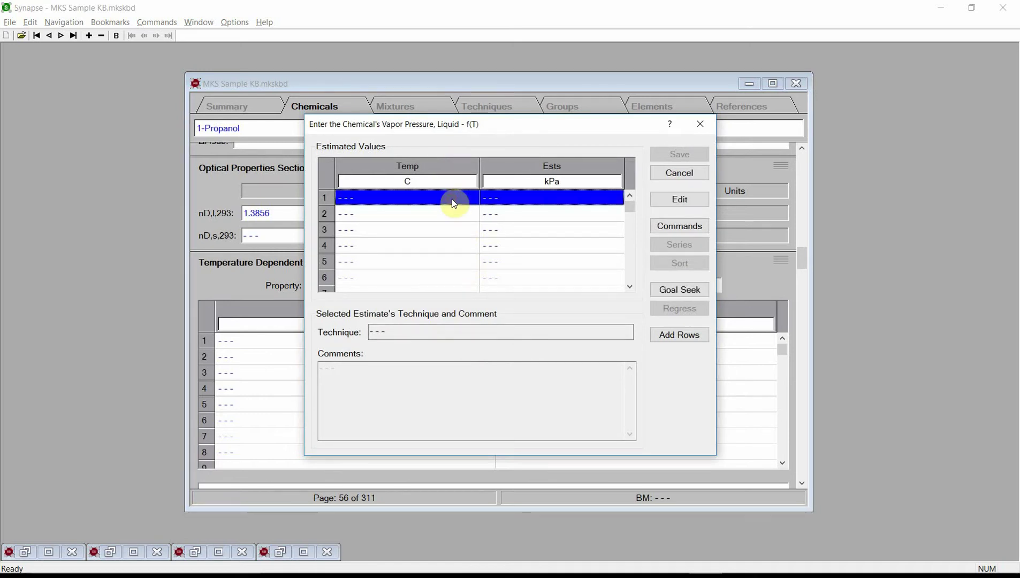
{"action": "left_click_drag", "start_coordinate": [454, 203], "coordinate": [458, 319]}
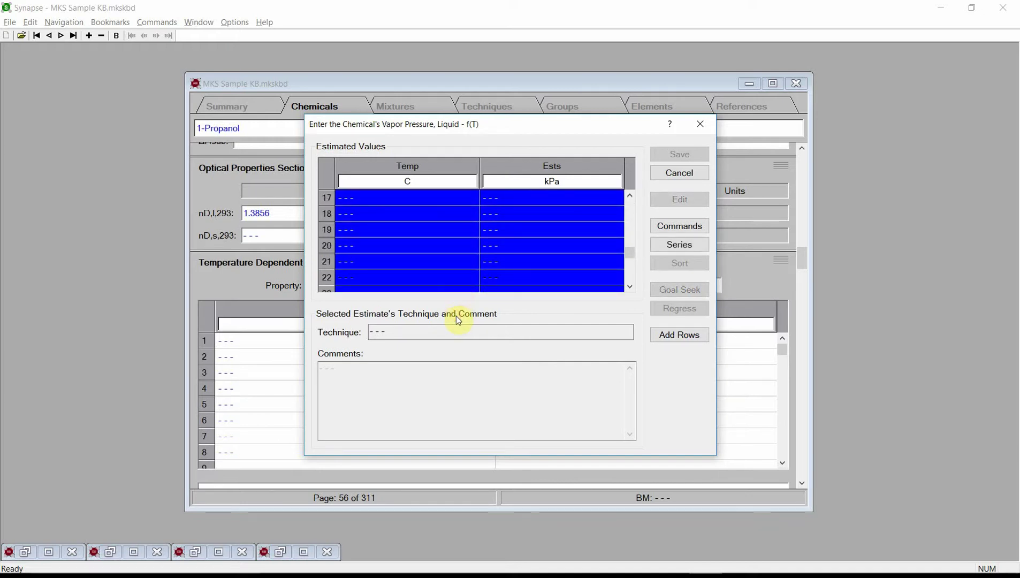
Generate a temperature series from 0 to 120 C across the 23 rows and save it.
{"action": "left_click", "coordinate": [680, 245]}
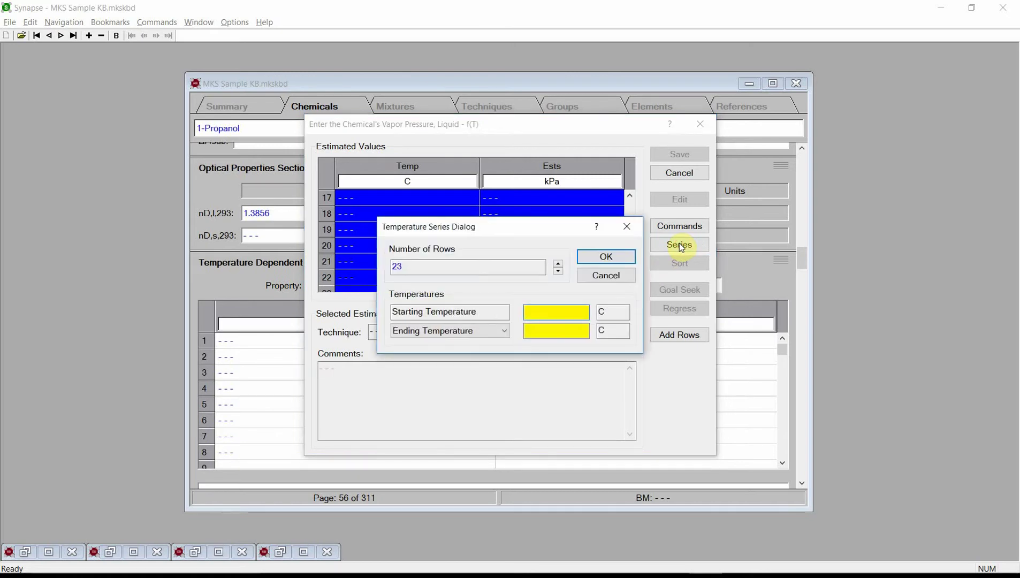
{"action": "left_click", "coordinate": [530, 309]}
{"action": "type", "text": "0"}
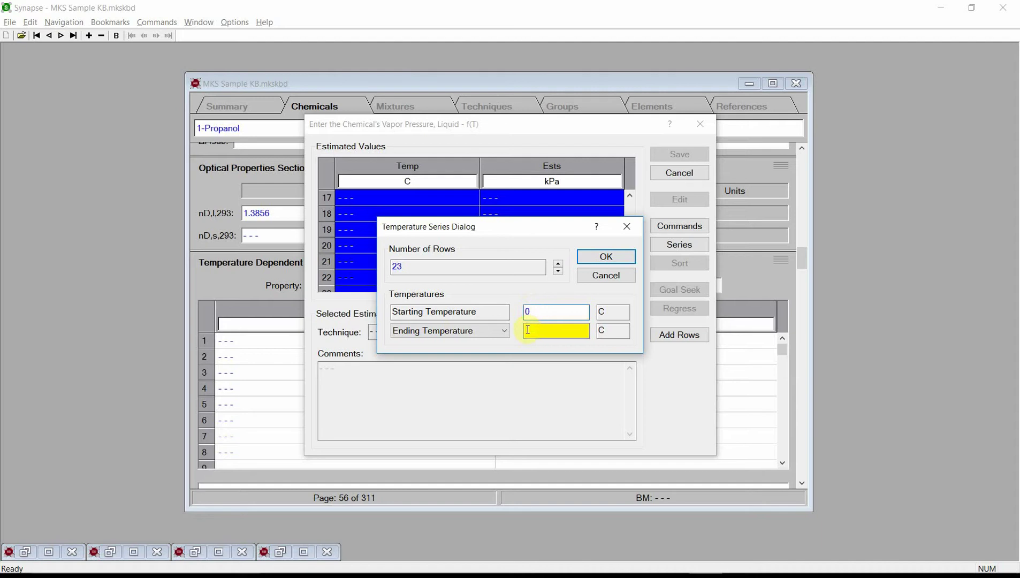
{"action": "left_click", "coordinate": [528, 330]}
{"action": "type", "text": "120"}
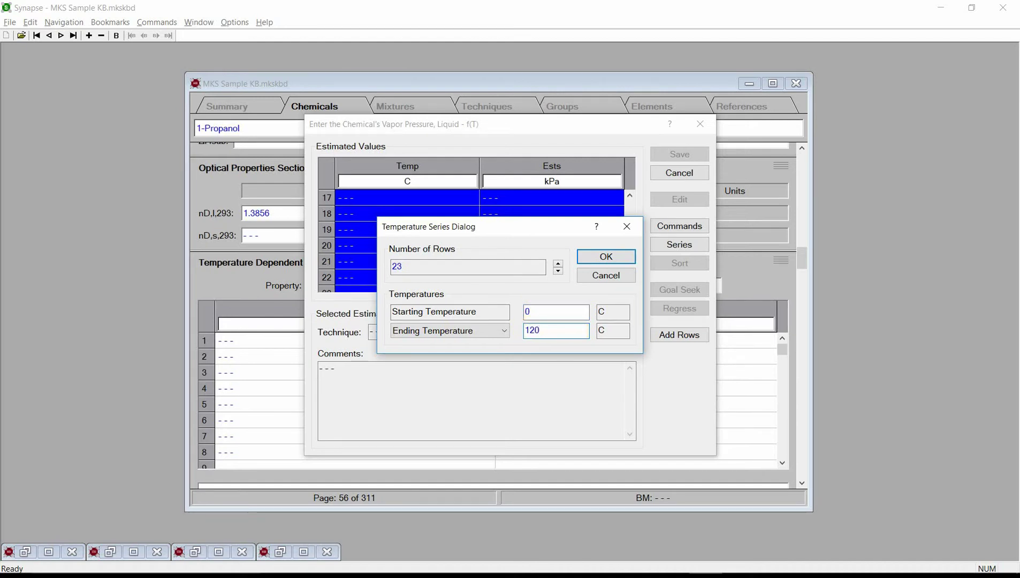
{"action": "left_click", "coordinate": [614, 258]}
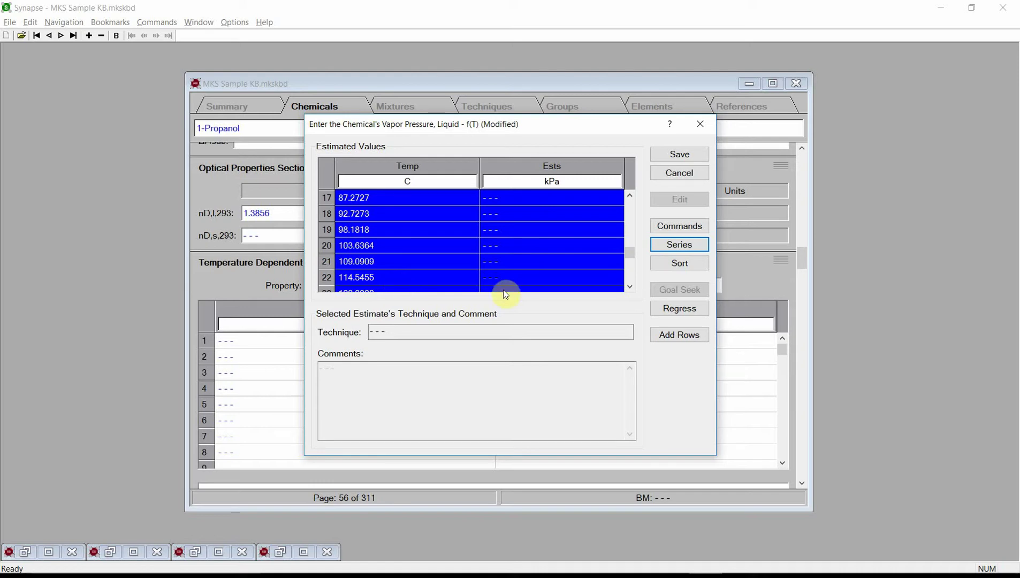
{"action": "left_click", "coordinate": [676, 157]}
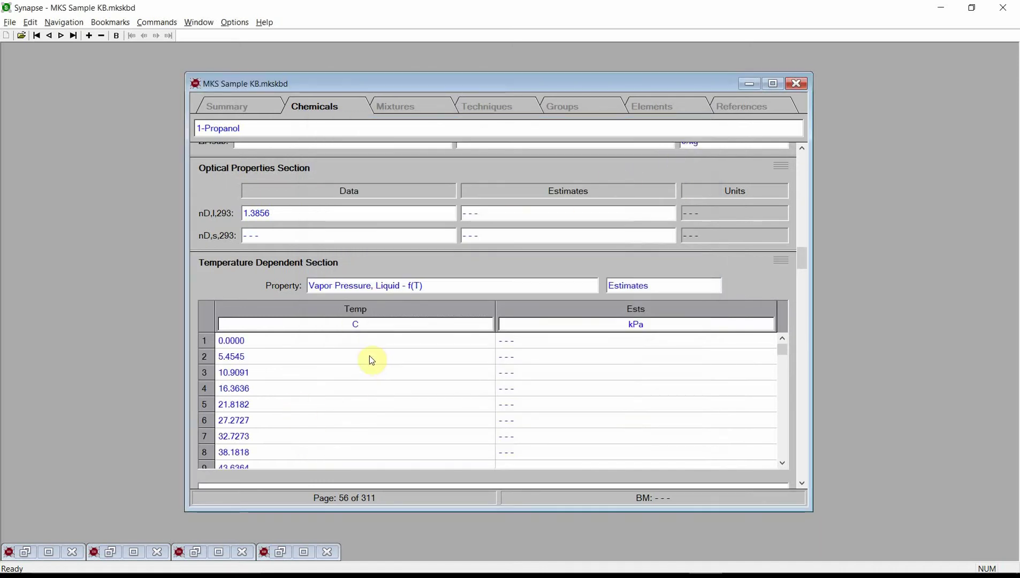
Estimate liquid vapor pressures in kPa for every temperature, inspect a few techniques, and save.
{"action": "right_click", "coordinate": [359, 410]}
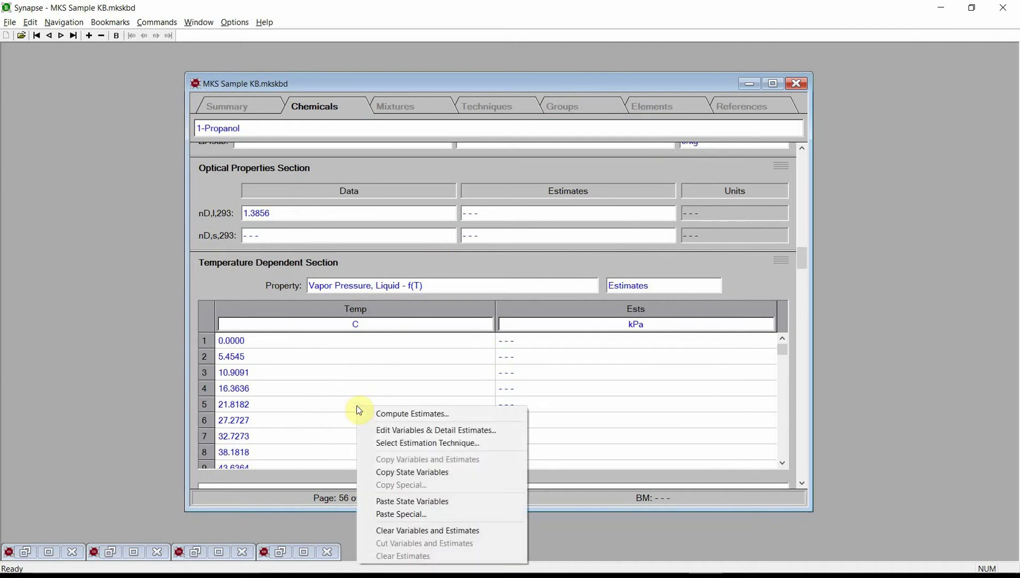
{"action": "left_click", "coordinate": [417, 415]}
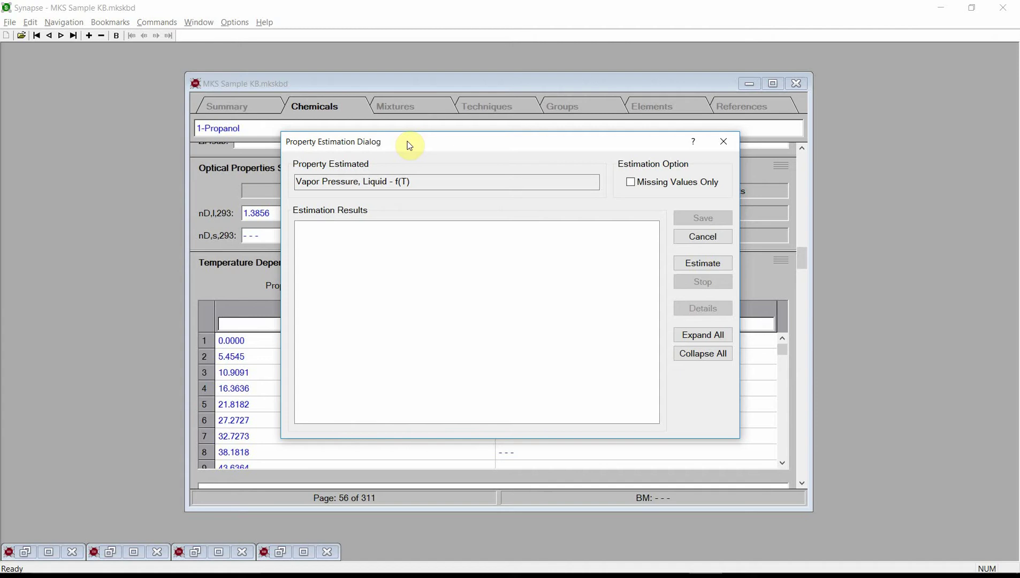
{"action": "left_click", "coordinate": [700, 267]}
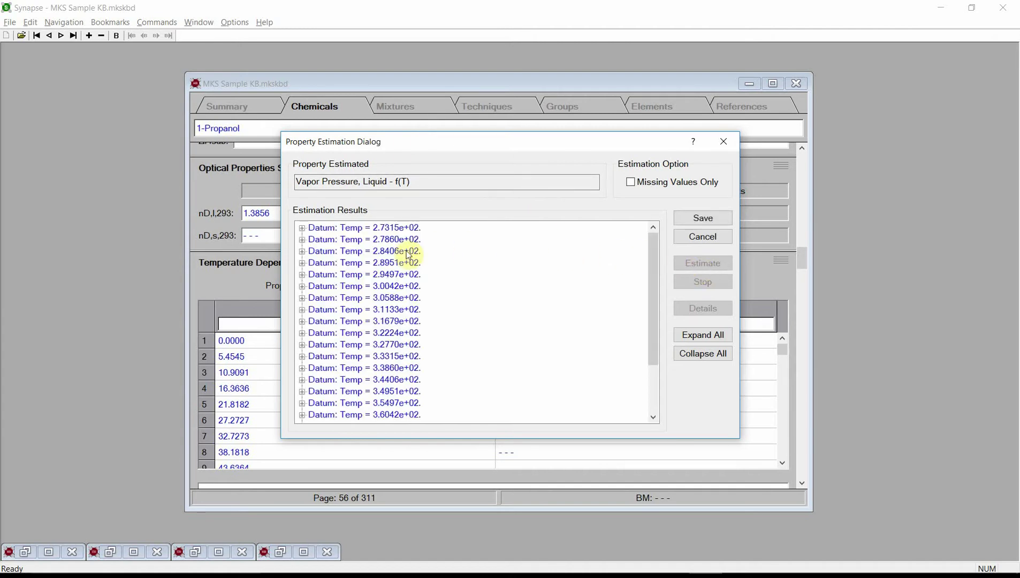
{"action": "left_click", "coordinate": [302, 251]}
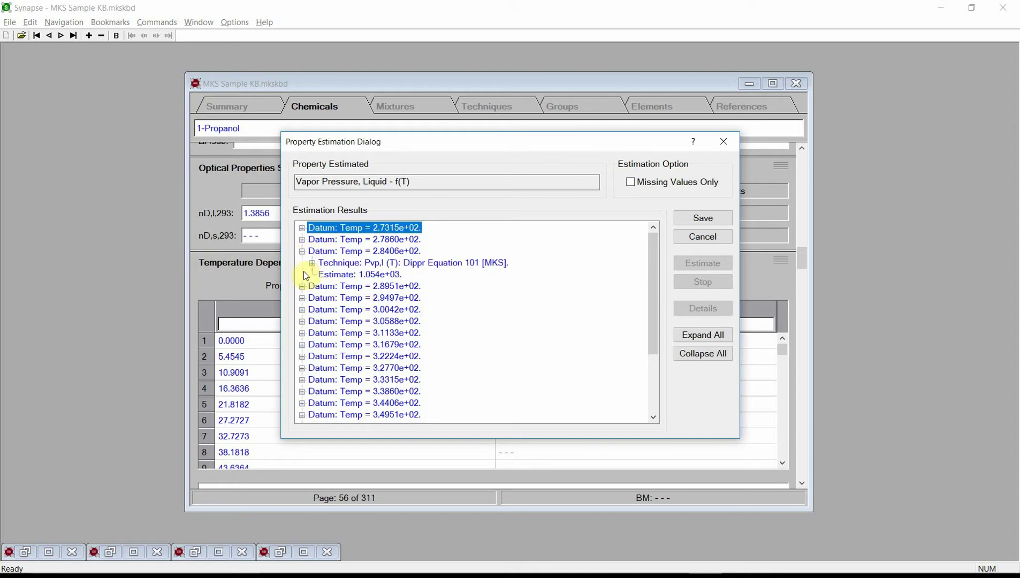
{"action": "left_click", "coordinate": [302, 392]}
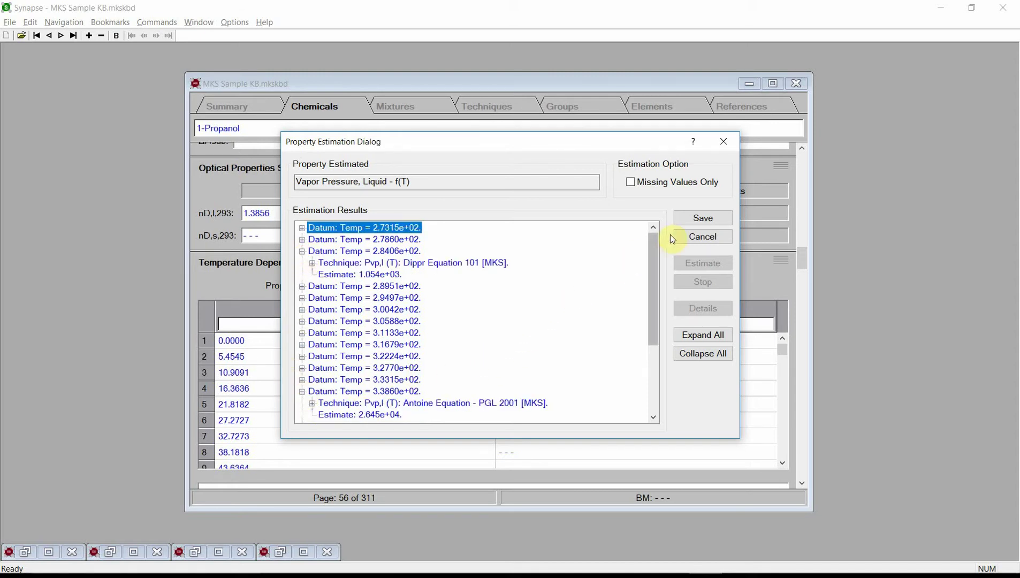
{"action": "left_click", "coordinate": [690, 218]}
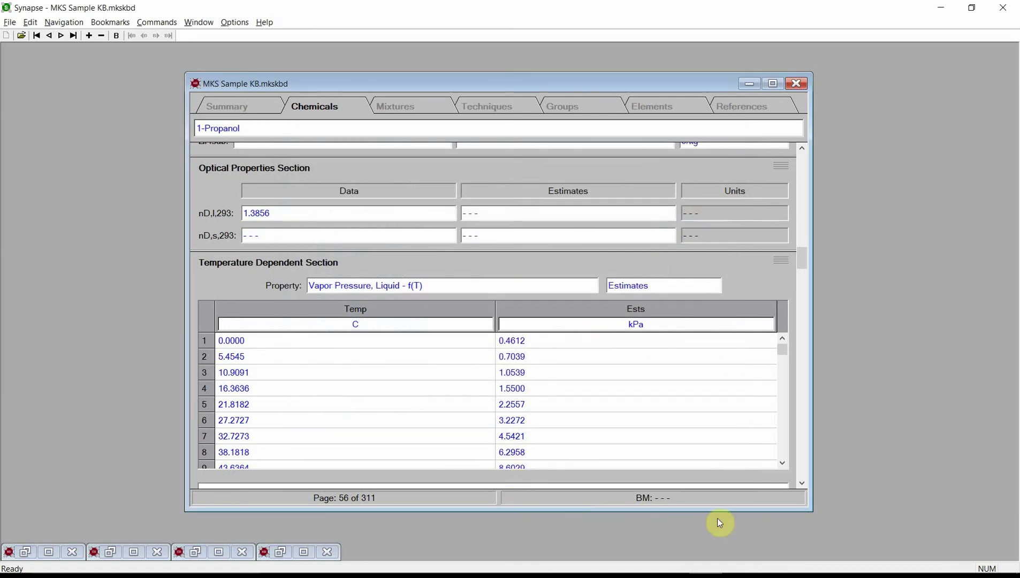
Scroll down to the 1-Propanol vapor pressure versus temperature chart.
{"action": "left_click_drag", "start_coordinate": [801, 484], "coordinate": [801, 483]}
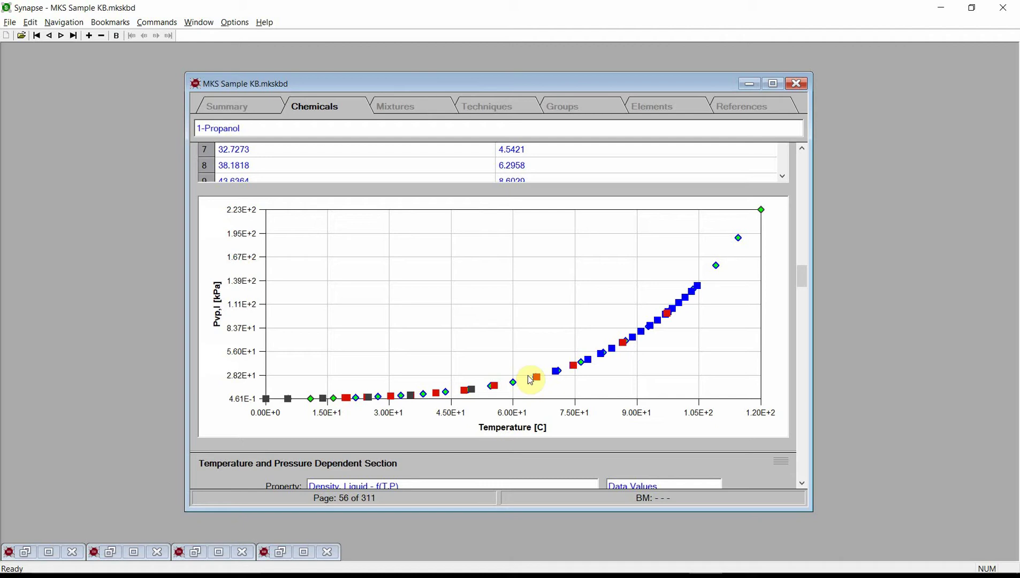
{"action": "double_click", "coordinate": [440, 276]}
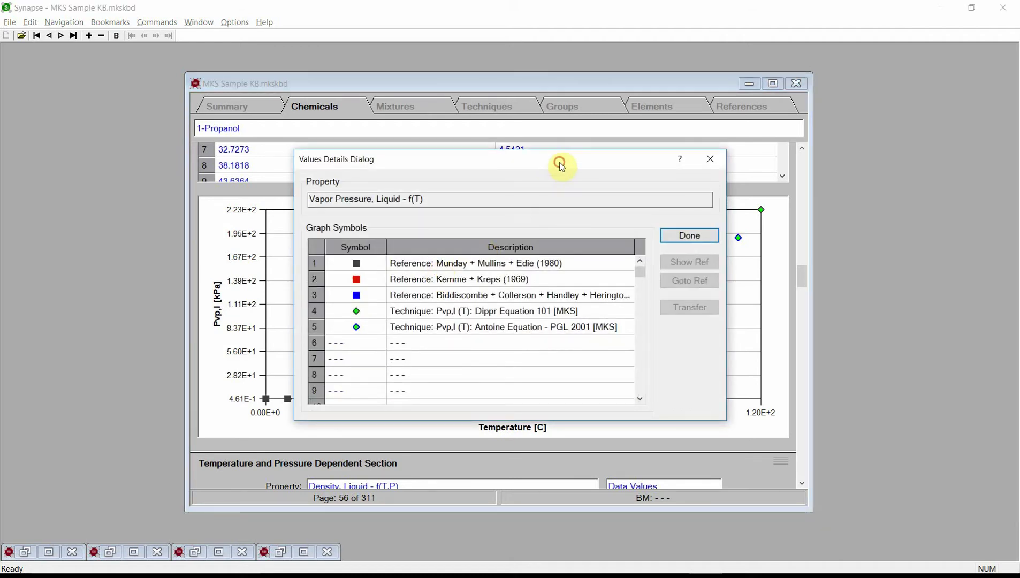
{"action": "left_click_drag", "start_coordinate": [560, 164], "coordinate": [409, 97]}
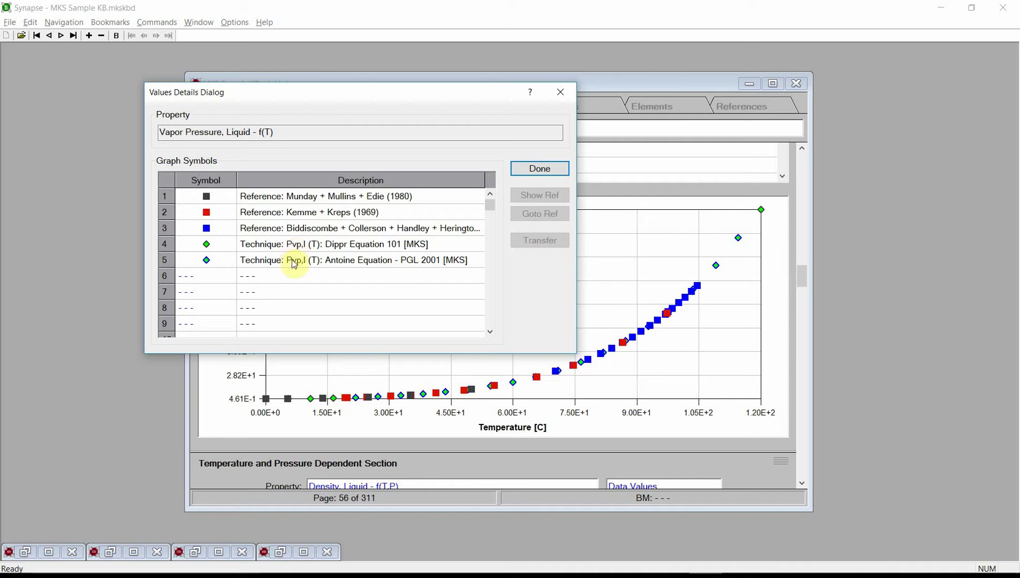
{"action": "left_click", "coordinate": [539, 169]}
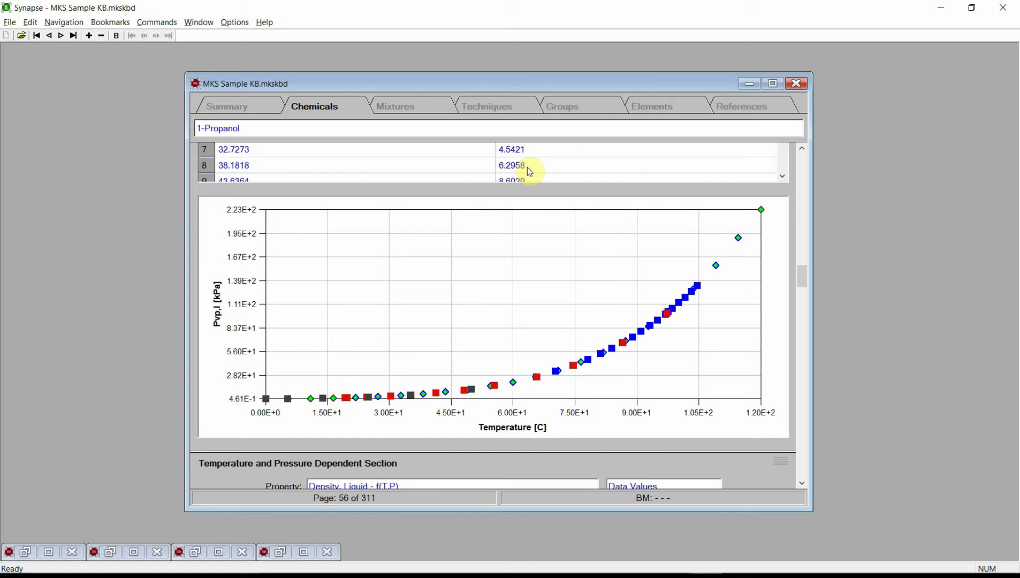
Add a new chemical record named trans-1-Chloro-3,3,3-trifluoropropene.
{"action": "left_click", "coordinate": [89, 36]}
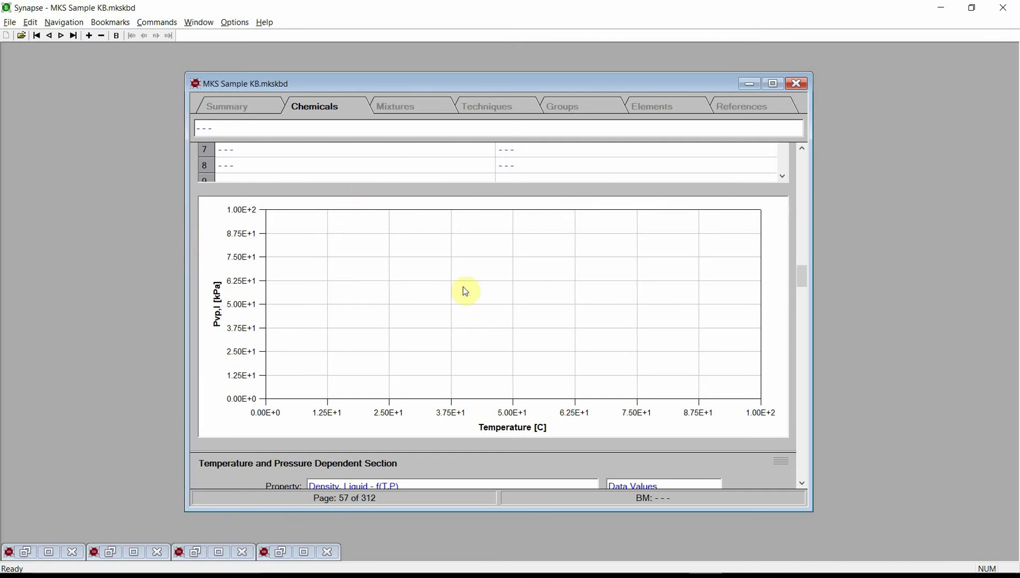
{"action": "left_click", "coordinate": [452, 131]}
{"action": "type", "text": "t"}
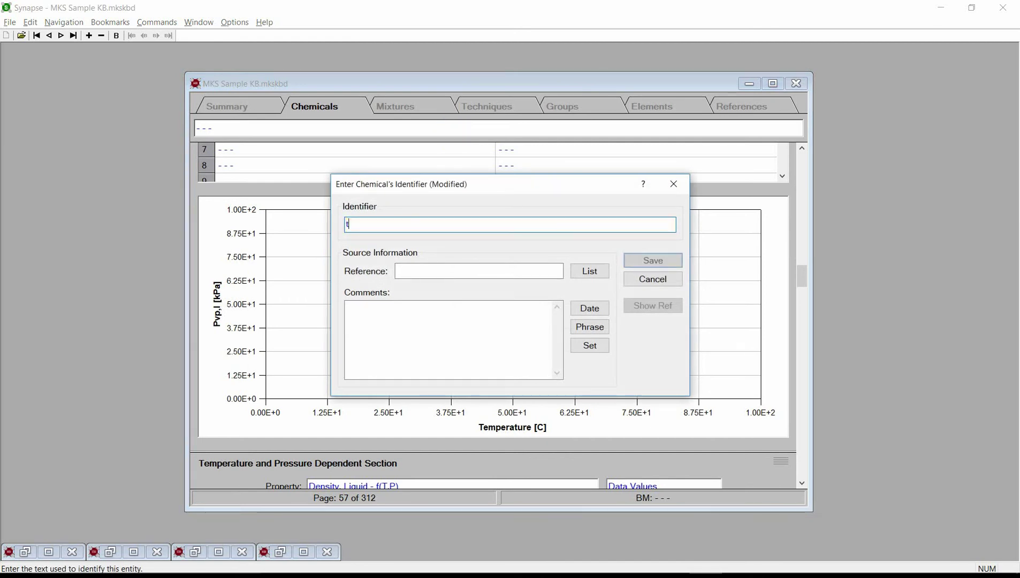
{"action": "type", "text": "rans-1"}
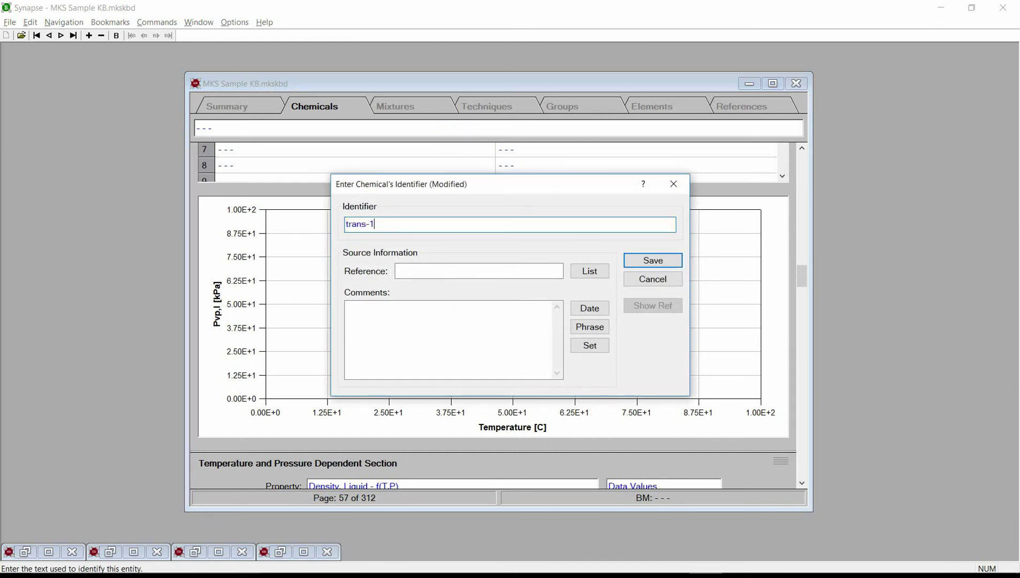
{"action": "type", "text": "-Chloro-3,3,3-trifluoropropene"}
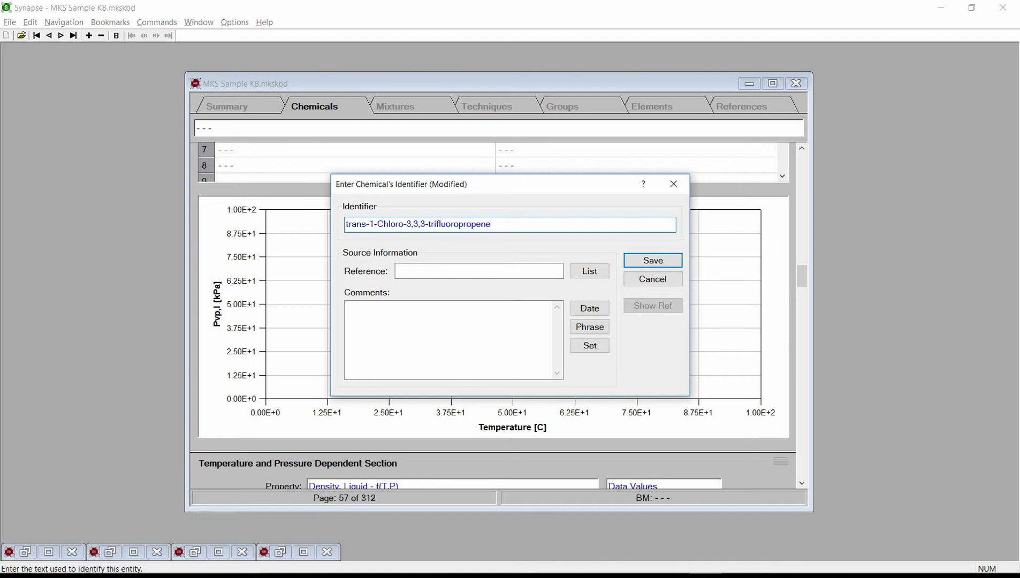
Cite MKS Calculation or Derivation as the name's source, add a dated comment, and save.
{"action": "left_click", "coordinate": [580, 271]}
{"action": "key", "text": "End"}
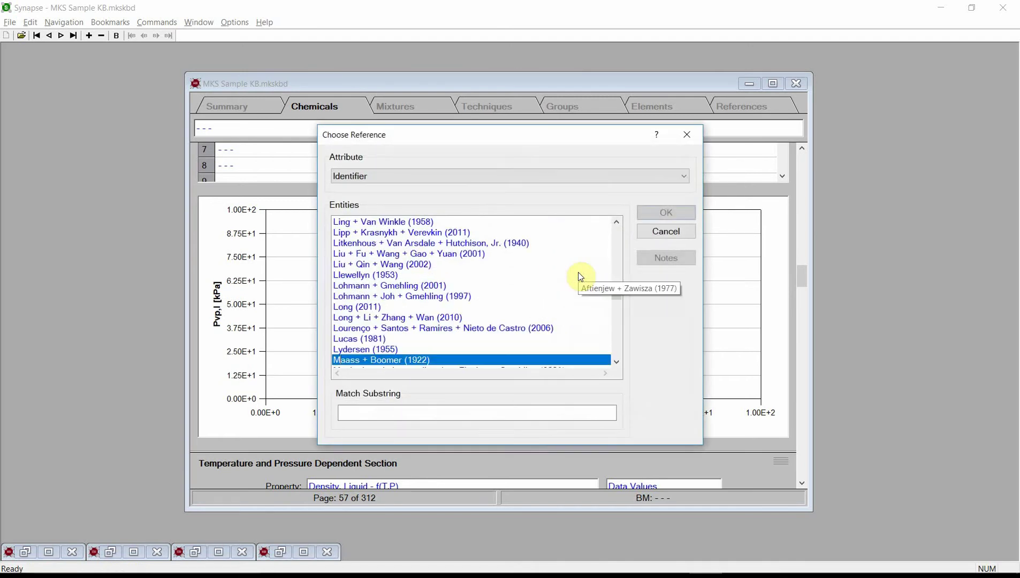
{"action": "key", "text": "Return"}
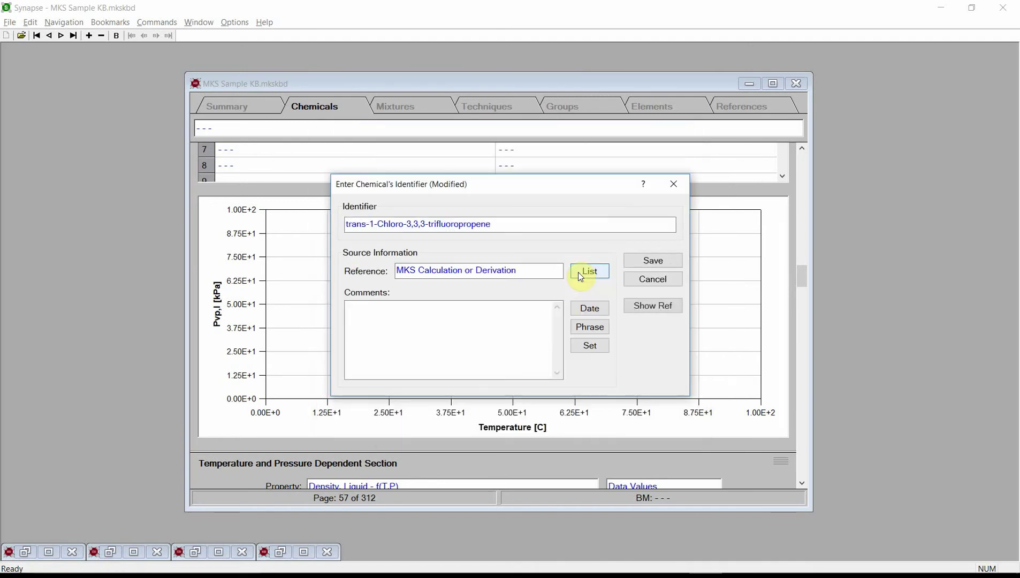
{"action": "left_click", "coordinate": [589, 309]}
{"action": "left_click", "coordinate": [587, 330]}
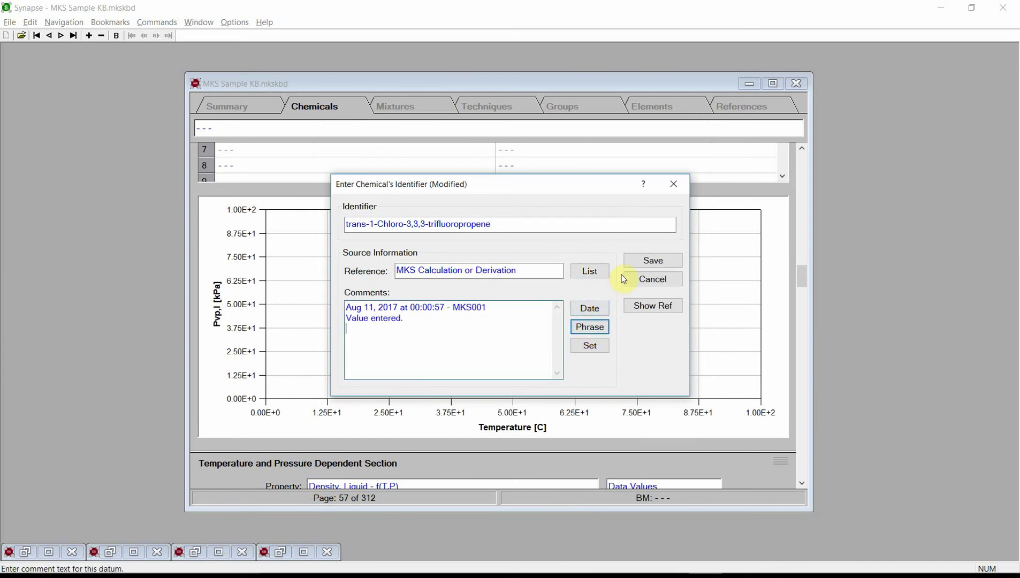
{"action": "left_click", "coordinate": [646, 263]}
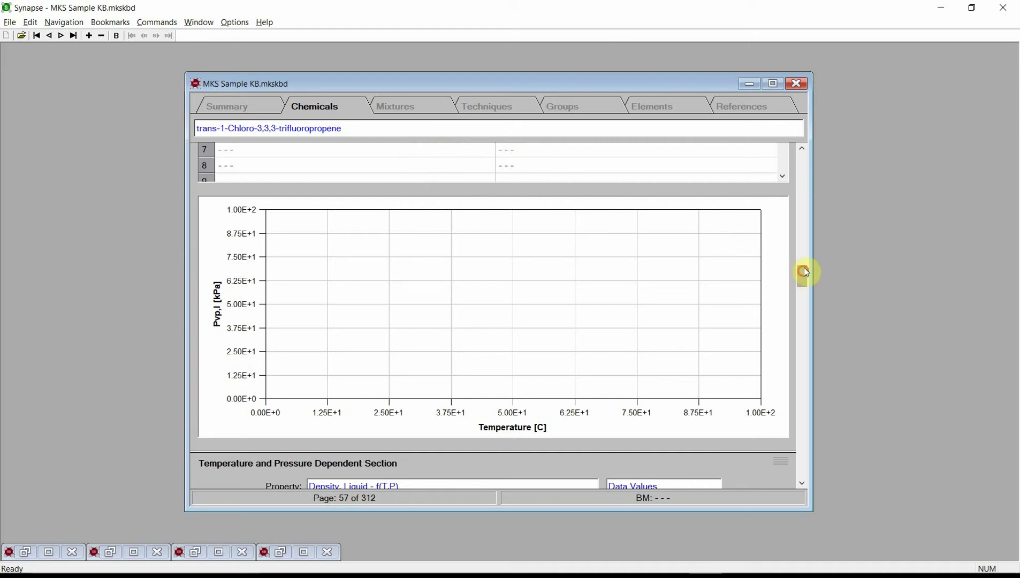
Scroll up and open the structure editor on the empty Chemical Structure pane.
{"action": "left_click_drag", "start_coordinate": [803, 267], "coordinate": [802, 182]}
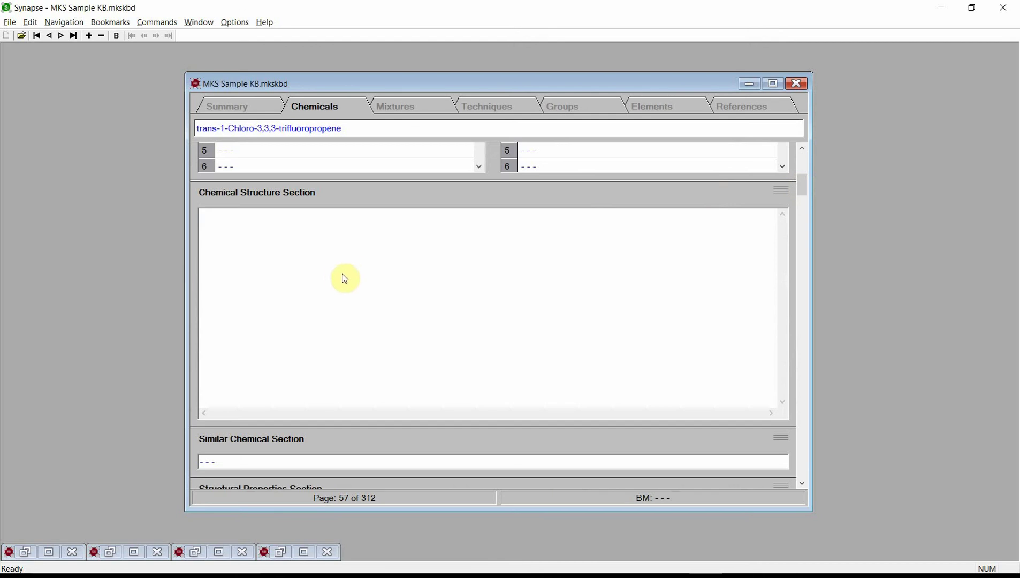
{"action": "double_click", "coordinate": [467, 309]}
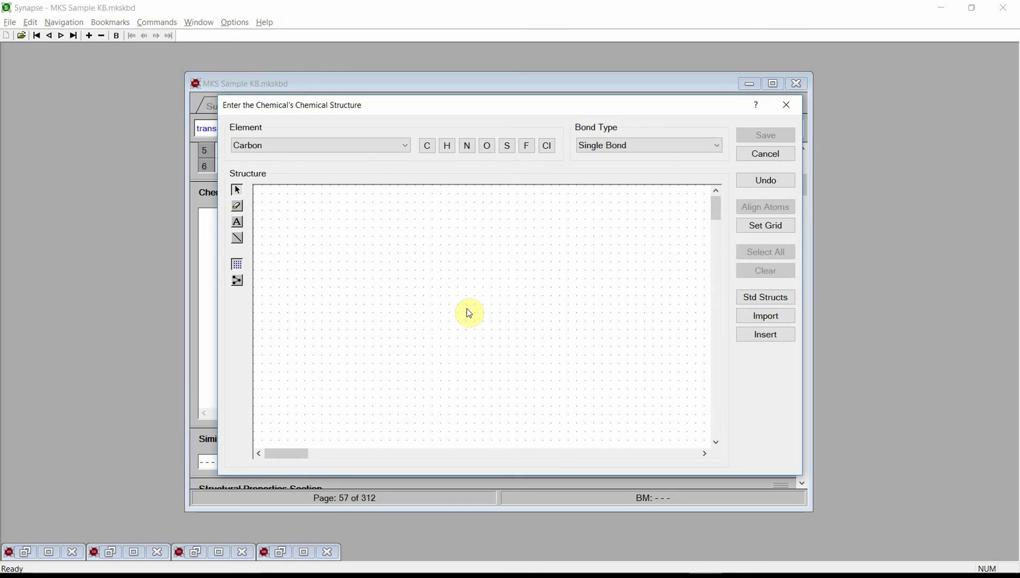
Place two carbon atoms in a chain and a chlorine above its left end.
{"action": "left_click", "coordinate": [427, 147]}
{"action": "left_click", "coordinate": [397, 289]}
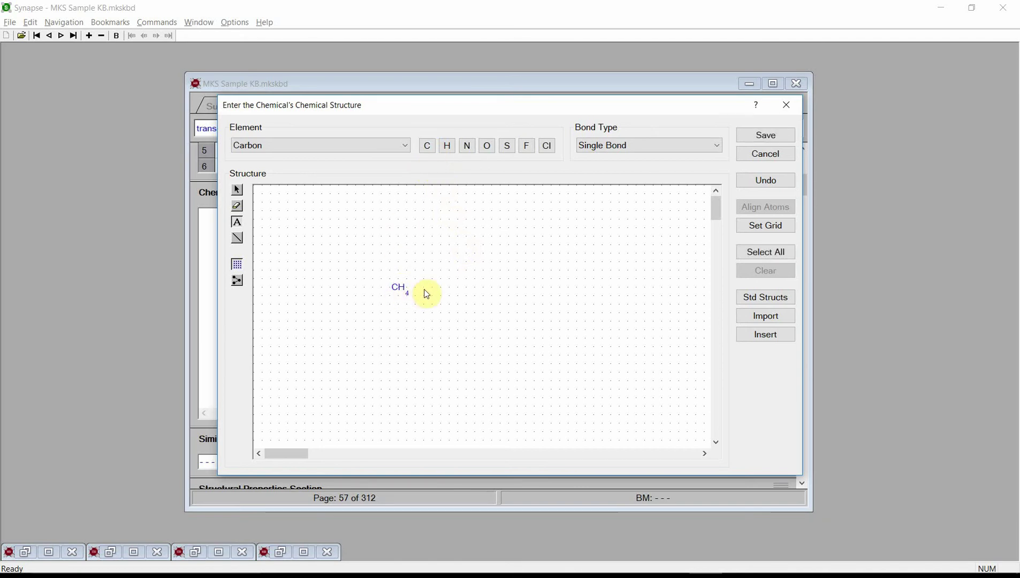
{"action": "left_click", "coordinate": [452, 291]}
{"action": "left_click", "coordinate": [546, 153]}
{"action": "left_click", "coordinate": [381, 270]}
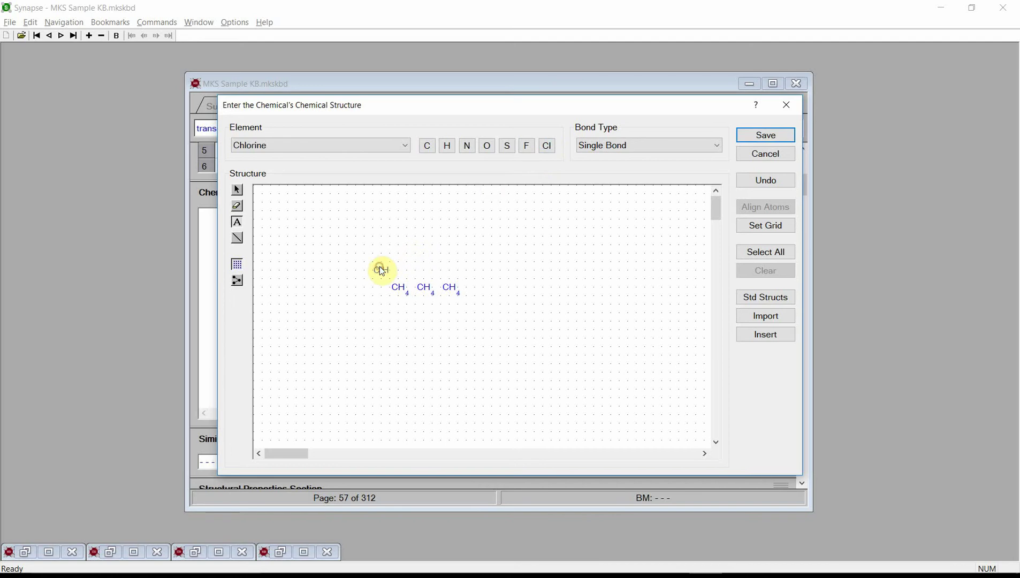
Add three fluorines around the third carbon and a hydrogen above the middle carbon.
{"action": "left_click", "coordinate": [526, 147]}
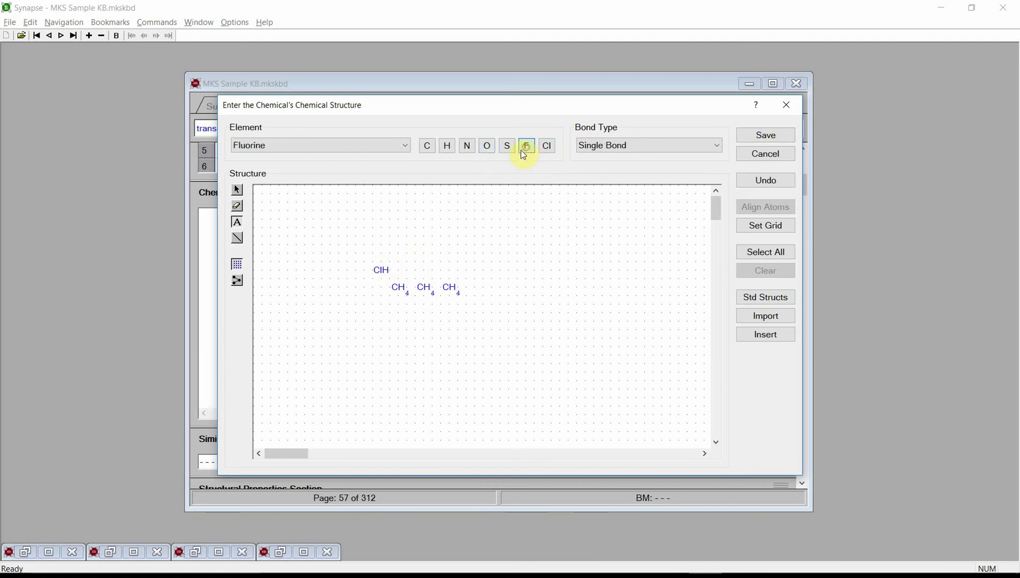
{"action": "left_click", "coordinate": [450, 263]}
{"action": "left_click", "coordinate": [449, 314]}
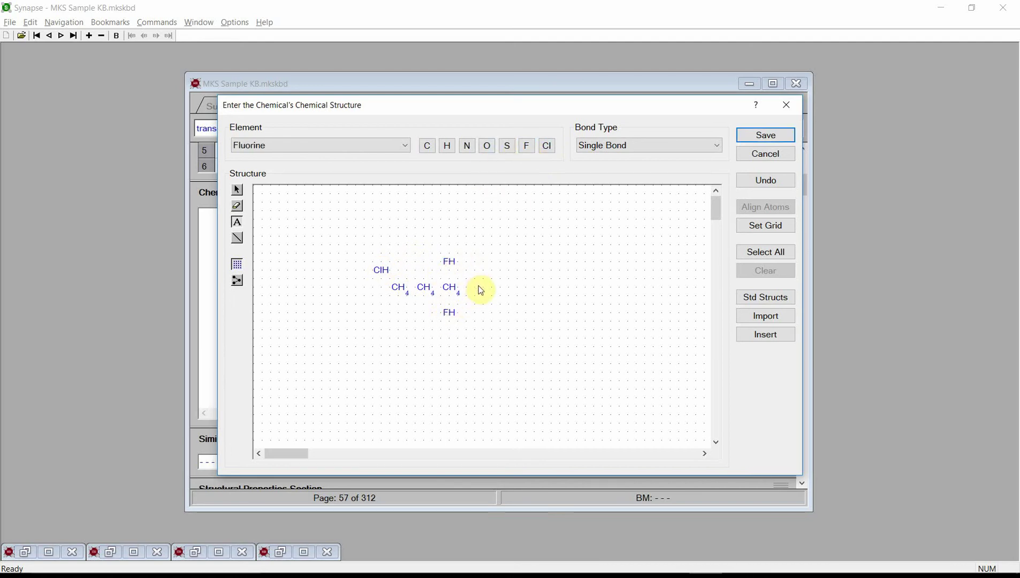
{"action": "left_click", "coordinate": [479, 289]}
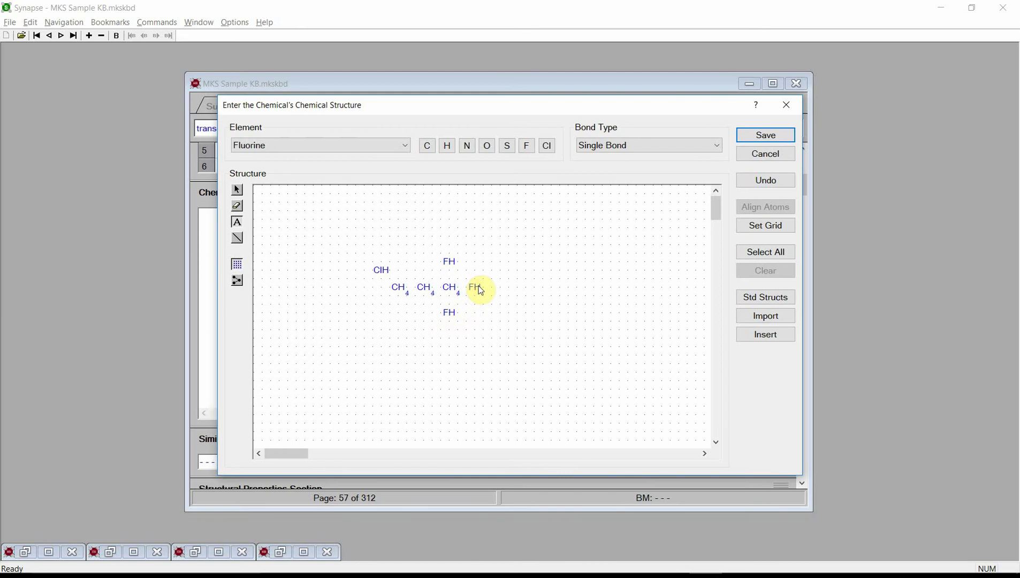
{"action": "left_click", "coordinate": [448, 149]}
{"action": "left_click", "coordinate": [424, 262]}
Bond the chlorine and hydrogens to the carbons, making the first C–C bond a Double Bond.
{"action": "left_click", "coordinate": [238, 237]}
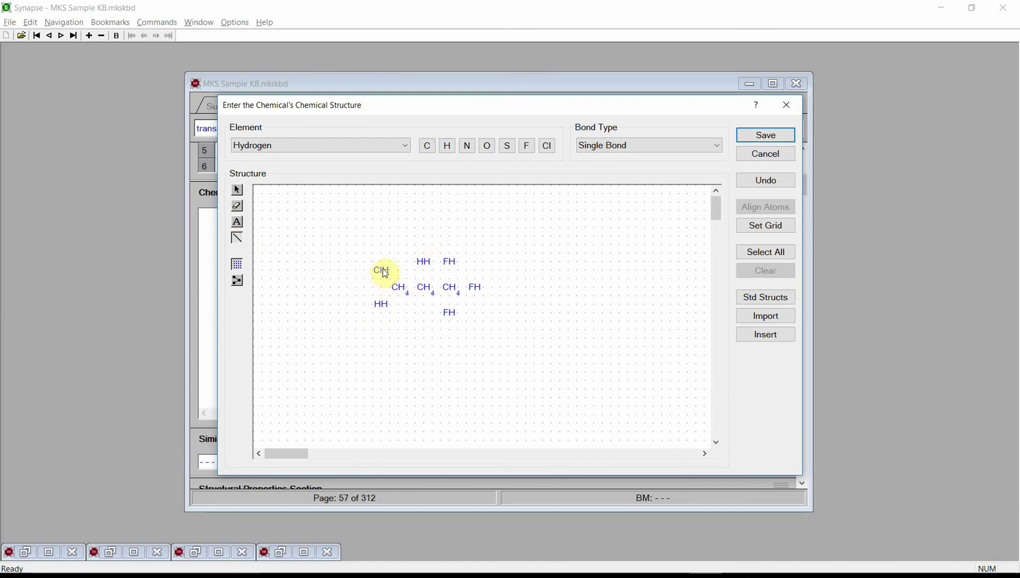
{"action": "mouse_move", "coordinate": [389, 278]}
{"action": "left_mouse_down"}
{"action": "mouse_move", "coordinate": [397, 289]}
{"action": "mouse_move", "coordinate": [380, 307]}
{"action": "left_mouse_up"}
{"action": "mouse_move", "coordinate": [423, 262]}
{"action": "left_mouse_down"}
{"action": "mouse_move", "coordinate": [424, 289]}
{"action": "mouse_move", "coordinate": [449, 287]}
{"action": "mouse_move", "coordinate": [449, 262]}
{"action": "mouse_move", "coordinate": [447, 287]}
{"action": "mouse_move", "coordinate": [475, 292]}
{"action": "mouse_move", "coordinate": [449, 305]}
{"action": "mouse_move", "coordinate": [449, 315]}
{"action": "left_mouse_up"}
{"action": "left_click", "coordinate": [599, 145]}
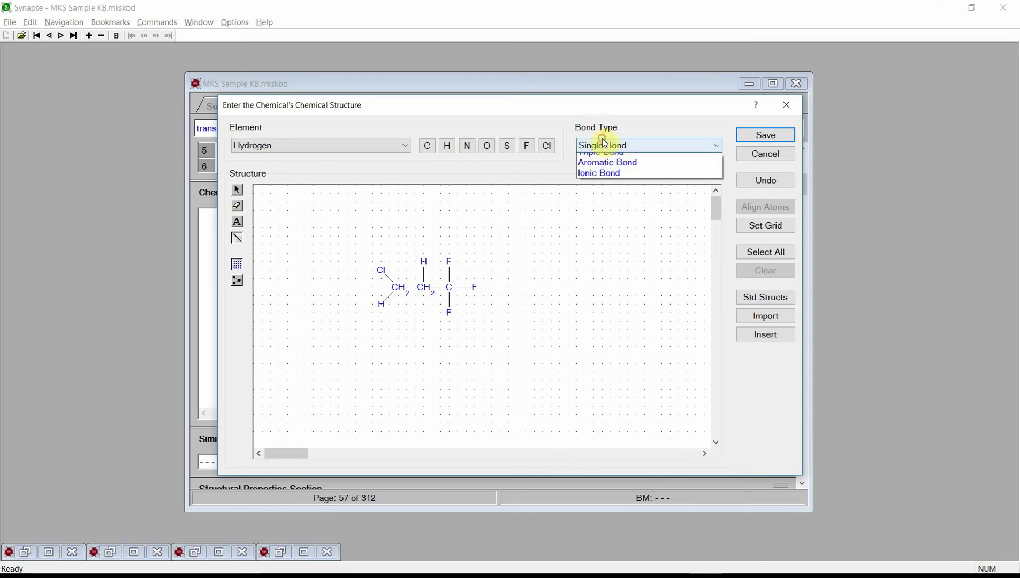
{"action": "left_click", "coordinate": [596, 168]}
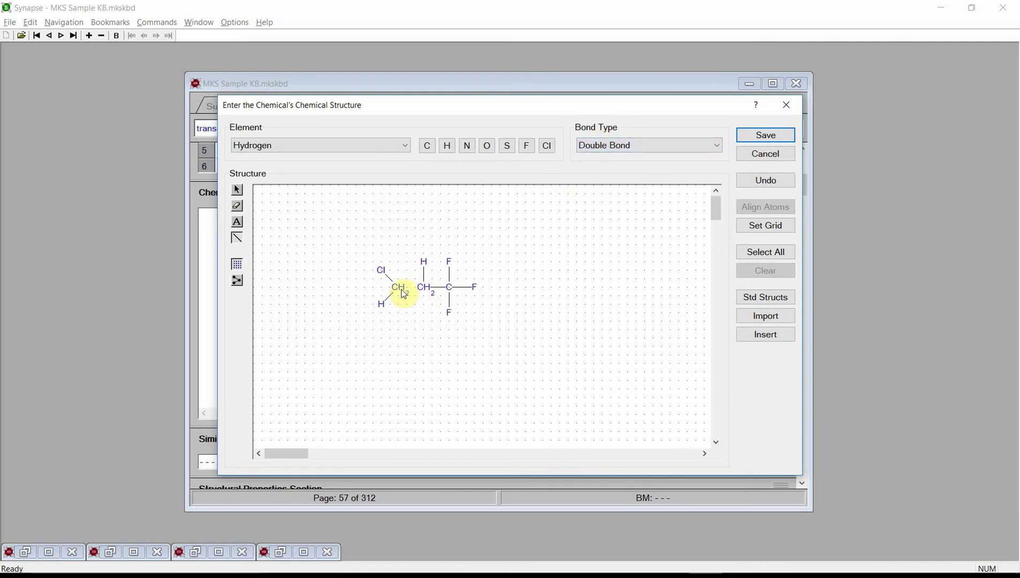
{"action": "left_click_drag", "start_coordinate": [404, 293], "coordinate": [424, 289]}
Select the middle-carbon hydrogen and the top, right and bottom fluorine atoms.
{"action": "left_click", "coordinate": [236, 190]}
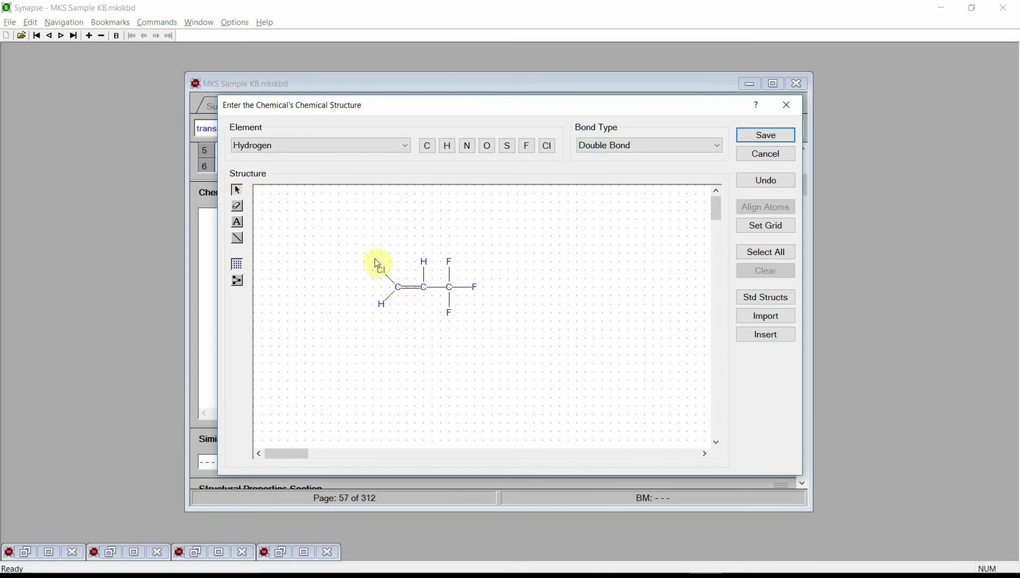
{"action": "left_click", "coordinate": [423, 265]}
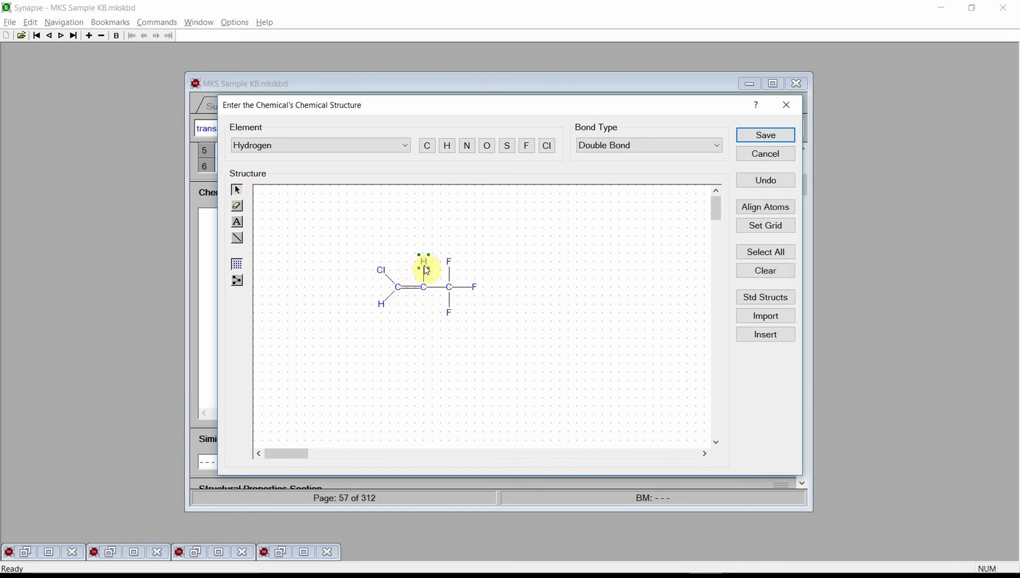
{"action": "left_click", "coordinate": [449, 264]}
{"action": "left_click", "coordinate": [469, 287]}
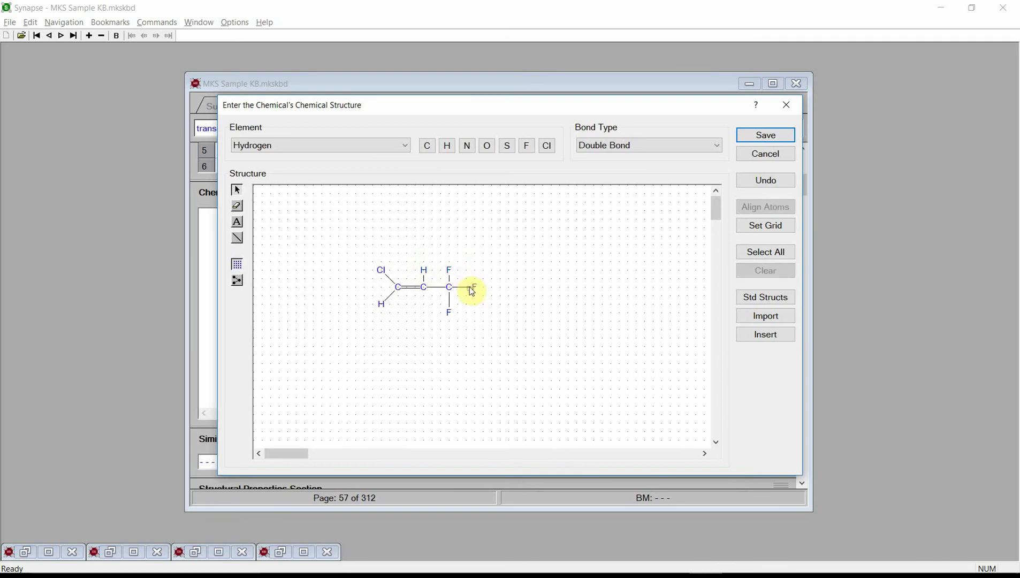
{"action": "left_click", "coordinate": [470, 287]}
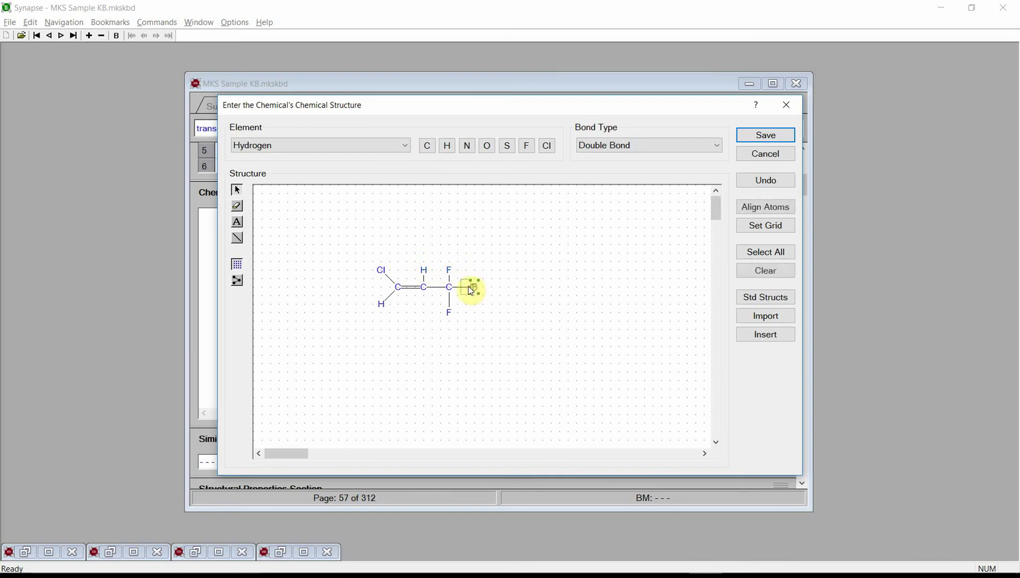
{"action": "left_click", "coordinate": [450, 313]}
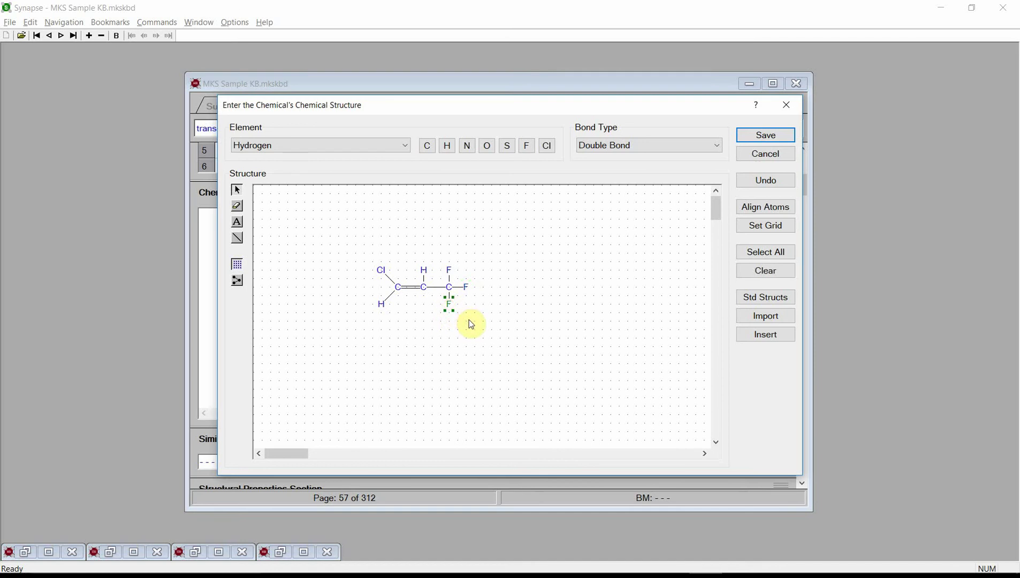
Save the drawn structure, run Compute Estimates to estimate its properties, and save the results.
{"action": "left_click", "coordinate": [753, 135]}
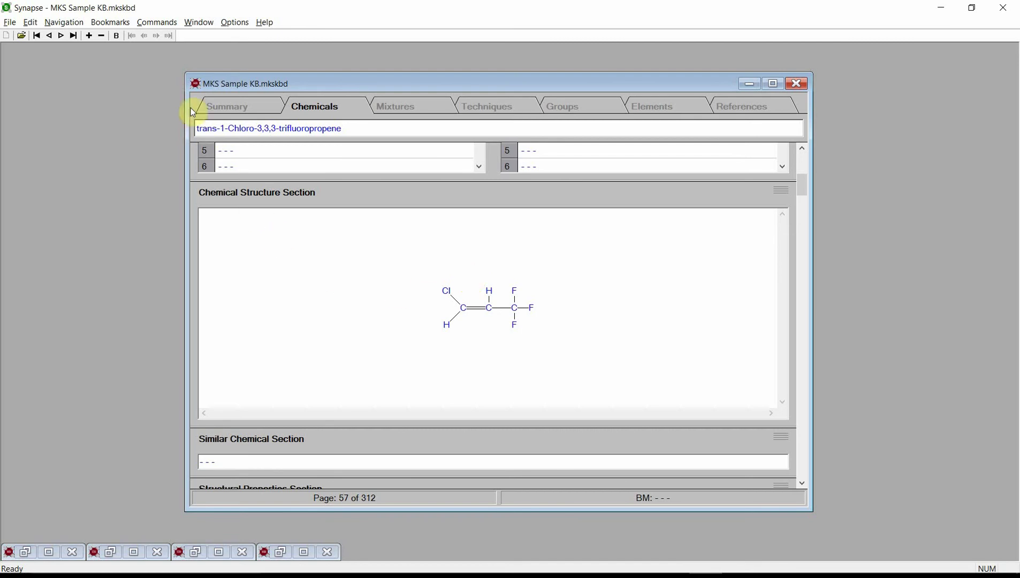
{"action": "left_click", "coordinate": [154, 22]}
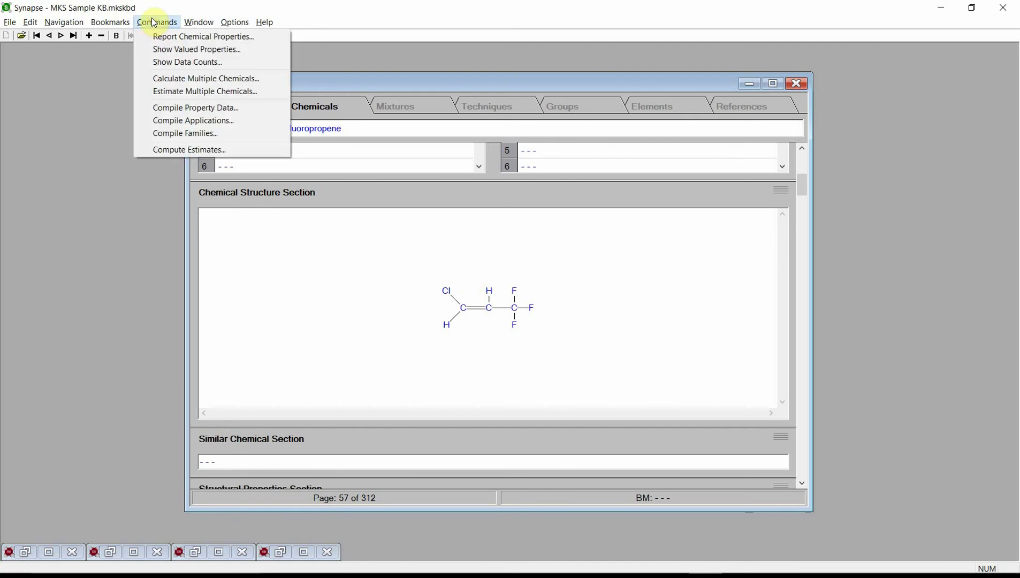
{"action": "left_click", "coordinate": [200, 152]}
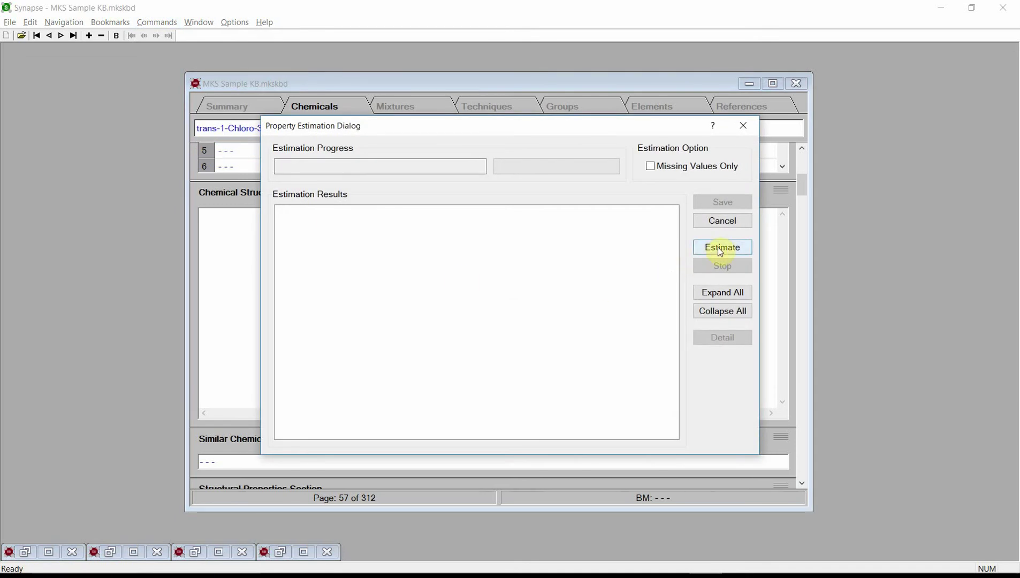
{"action": "left_click", "coordinate": [721, 249]}
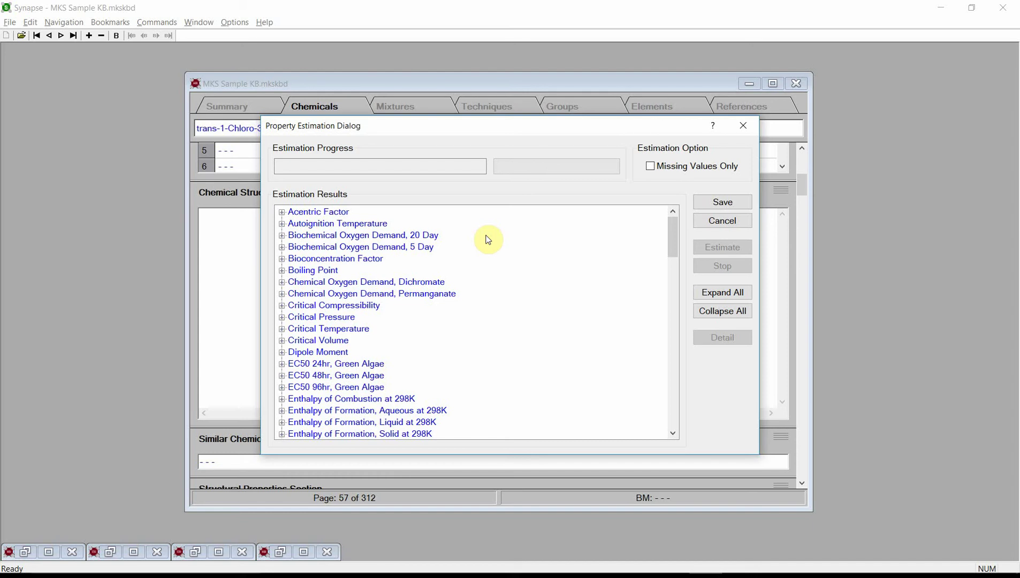
{"action": "left_click", "coordinate": [710, 203]}
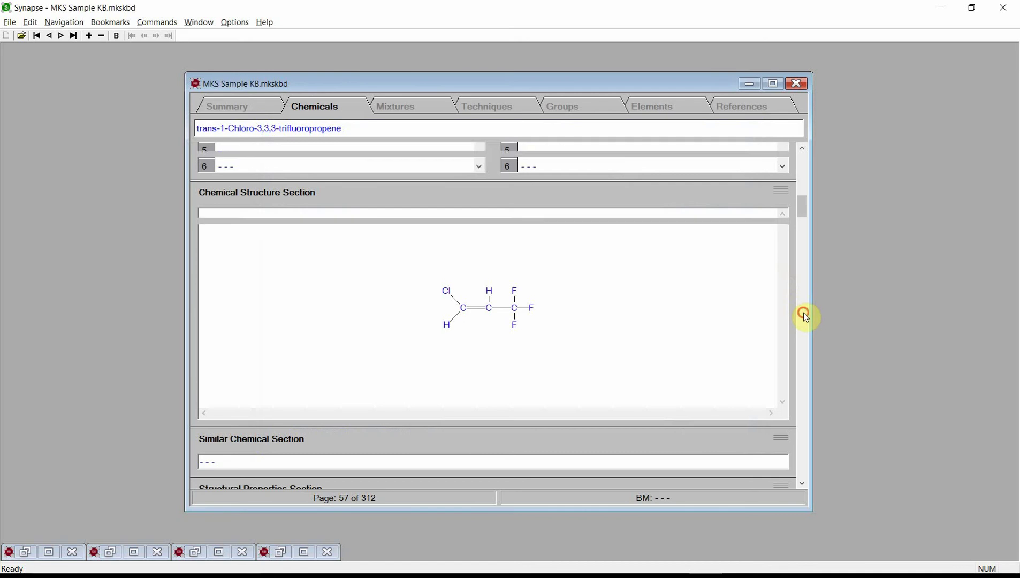
Scroll down to the constant, critical, triple point and thermodynamic property estimates.
{"action": "left_click", "coordinate": [803, 312]}
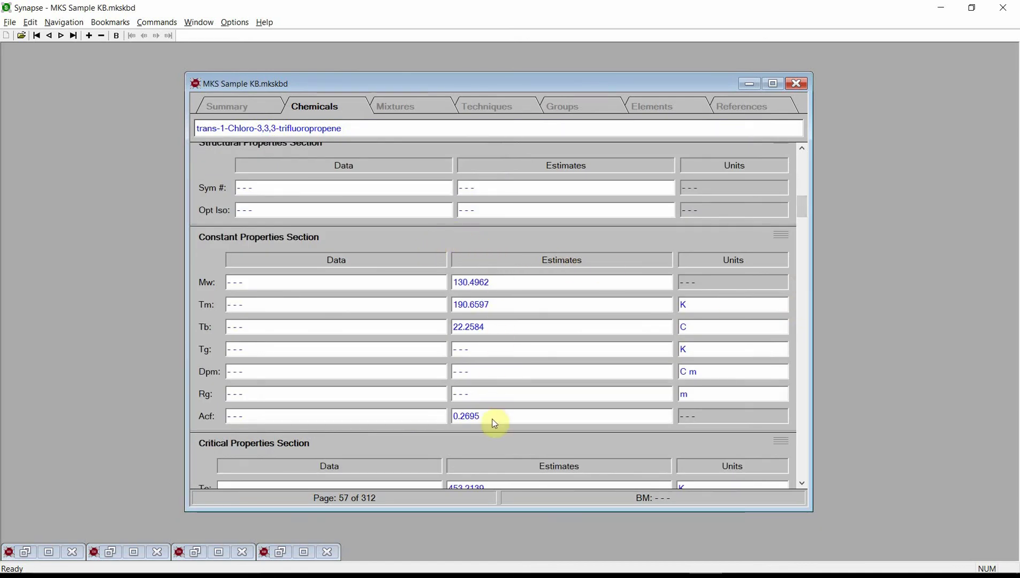
{"action": "left_click", "coordinate": [803, 373]}
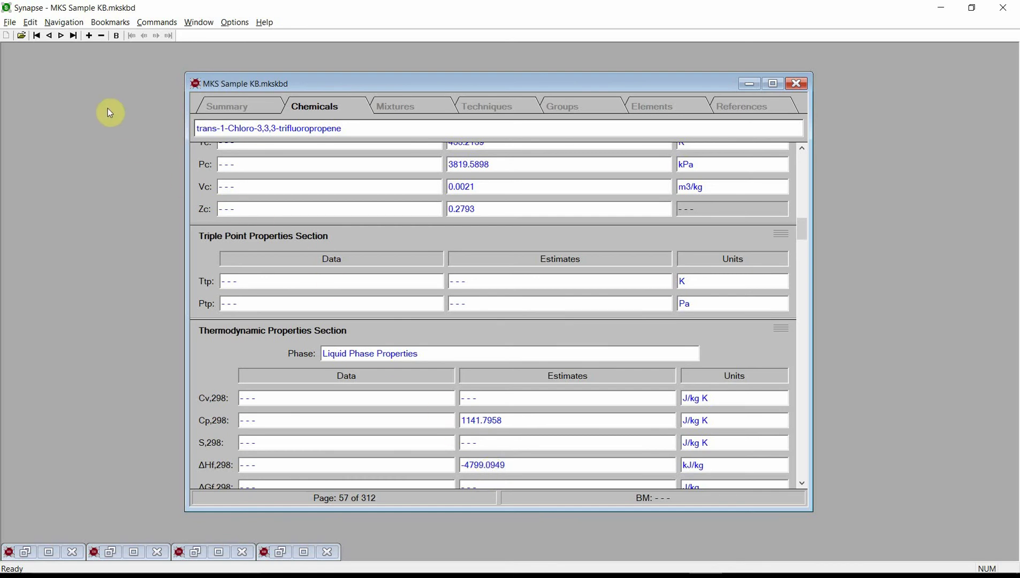
Export values with UniSim Format chosen as the output file format.
{"action": "left_click", "coordinate": [10, 22]}
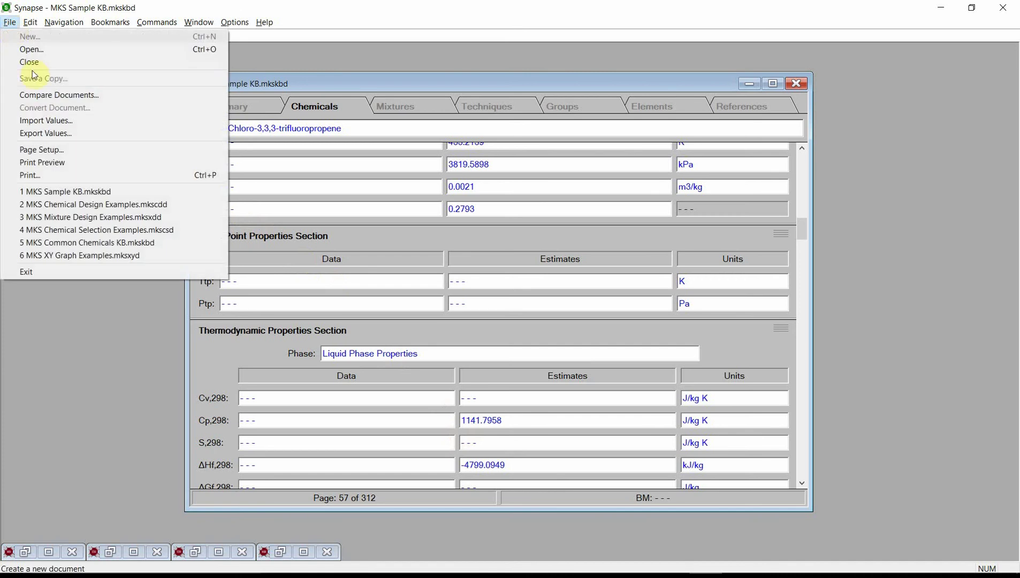
{"action": "left_click", "coordinate": [43, 136]}
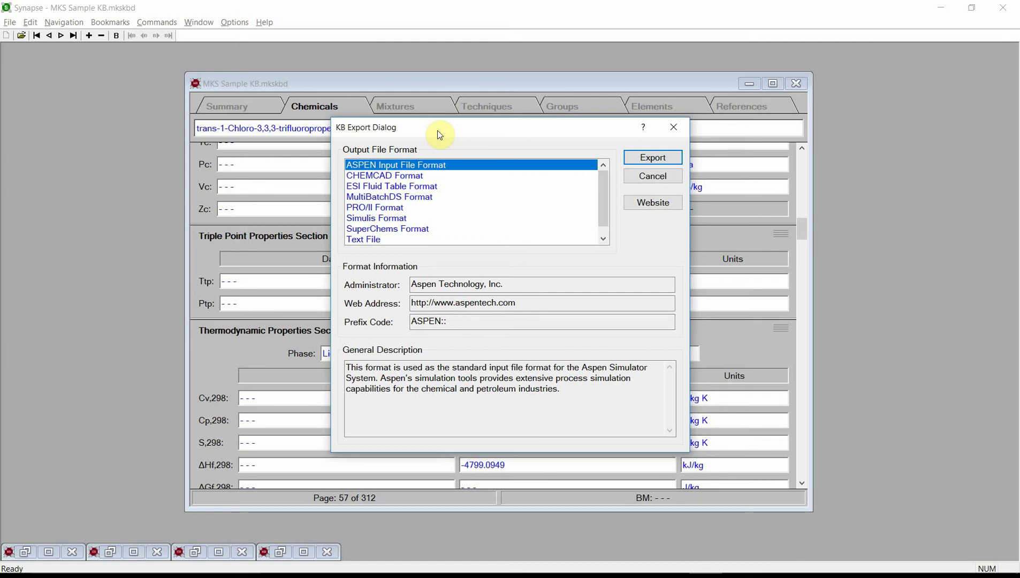
{"action": "left_click", "coordinate": [604, 230]}
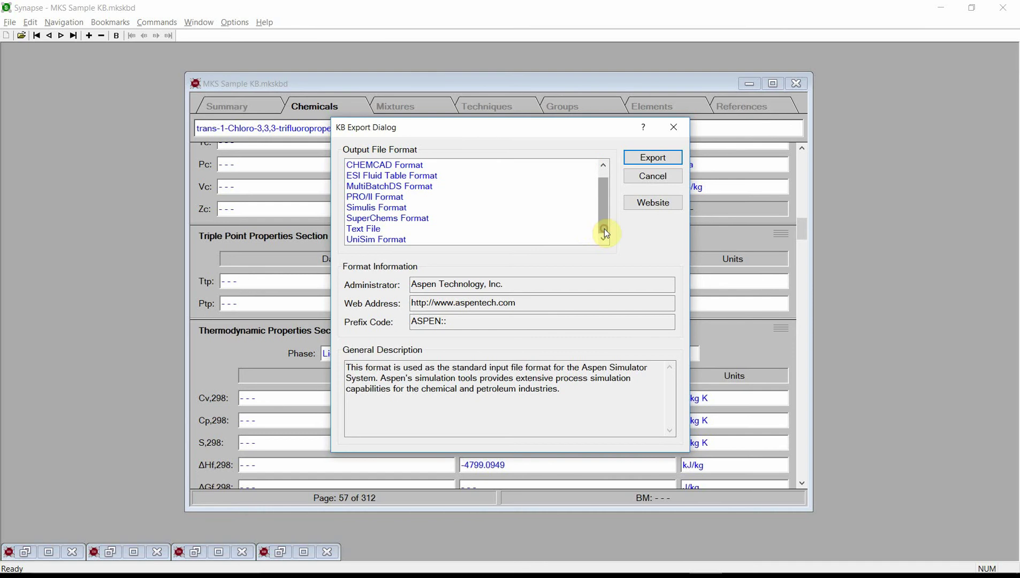
{"action": "left_click", "coordinate": [495, 240]}
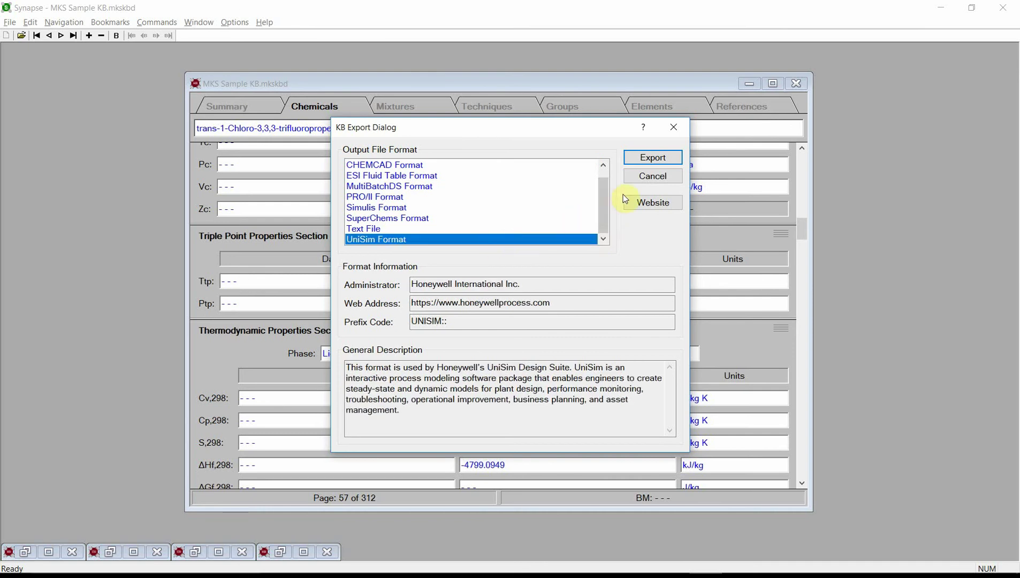
{"action": "left_click", "coordinate": [661, 160]}
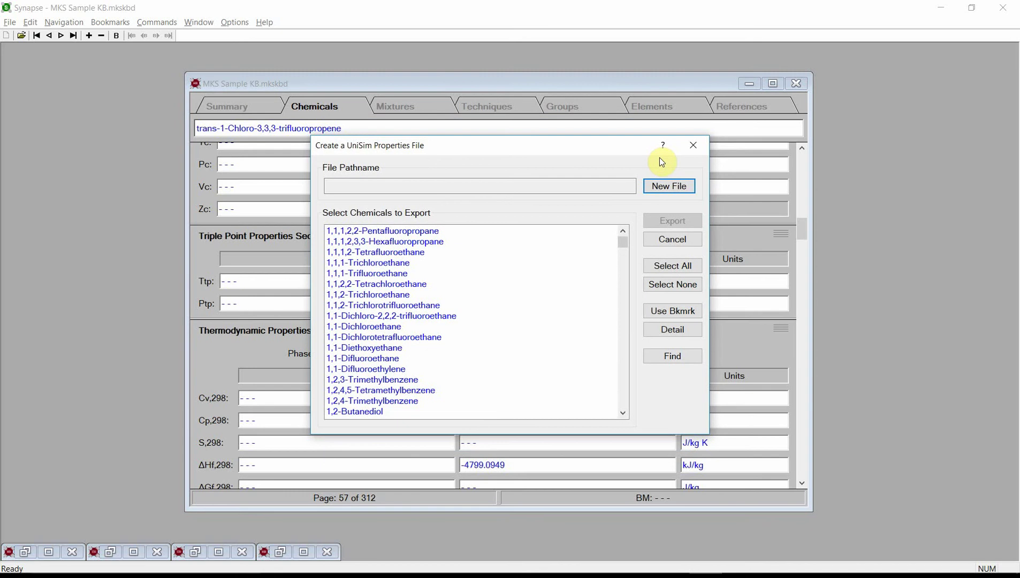
Create a new export destination file named 'UniSim Export 03'.
{"action": "left_click", "coordinate": [667, 185]}
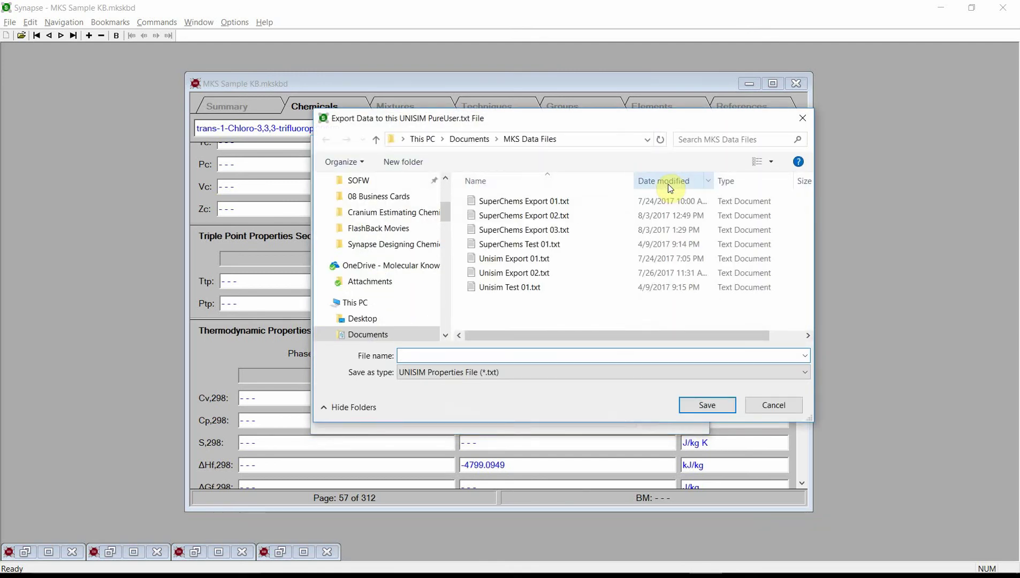
{"action": "type", "text": "UniSi"}
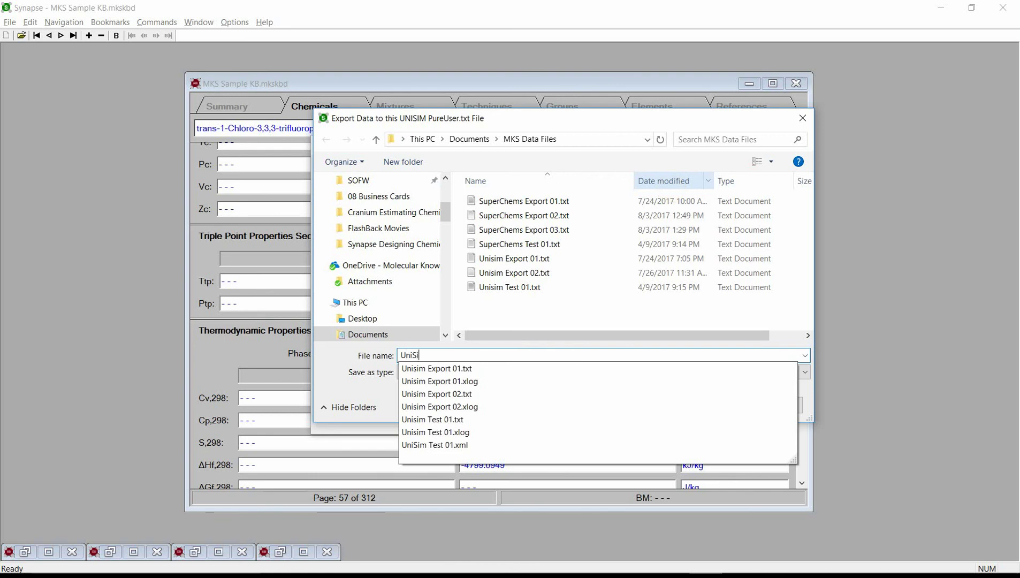
{"action": "type", "text": "m Export 03"}
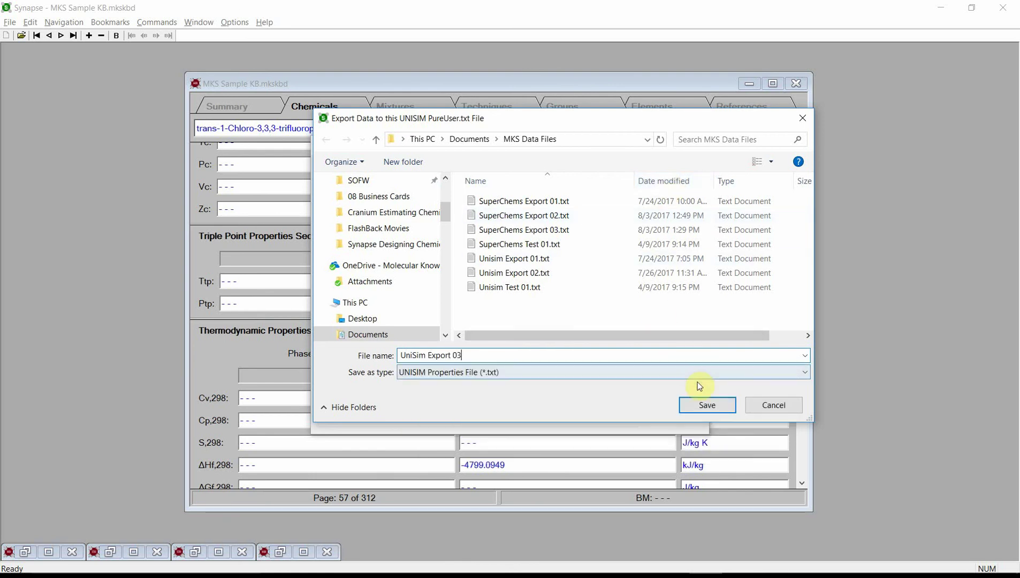
{"action": "left_click", "coordinate": [704, 406]}
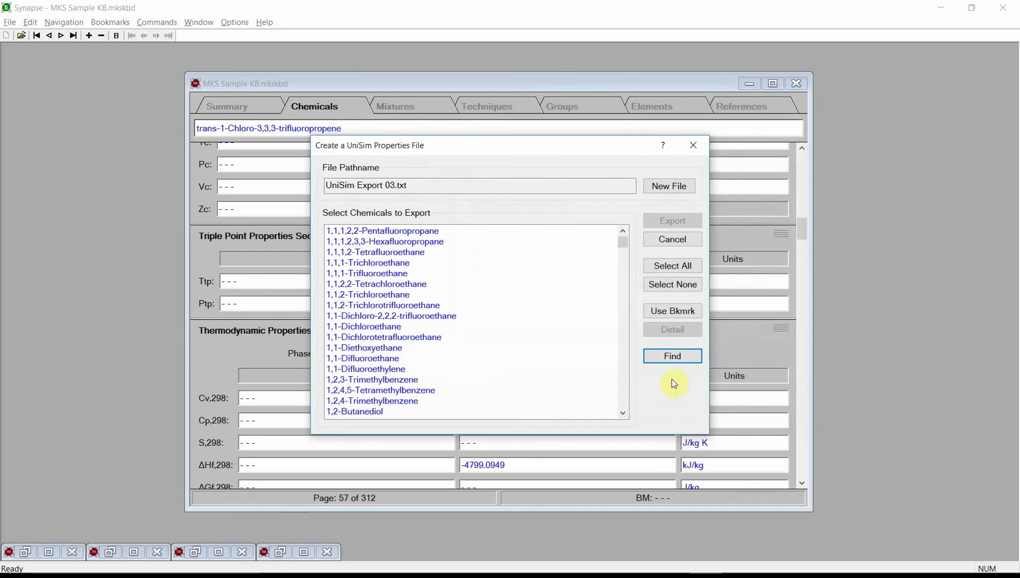
Select trans-1-Chloro-3,3,3-trifluoropropene, trans-2-Hexene, trans-3-Hexene and Trichlorofluoromethane, then export them.
{"action": "left_click_drag", "start_coordinate": [622, 242], "coordinate": [644, 403]}
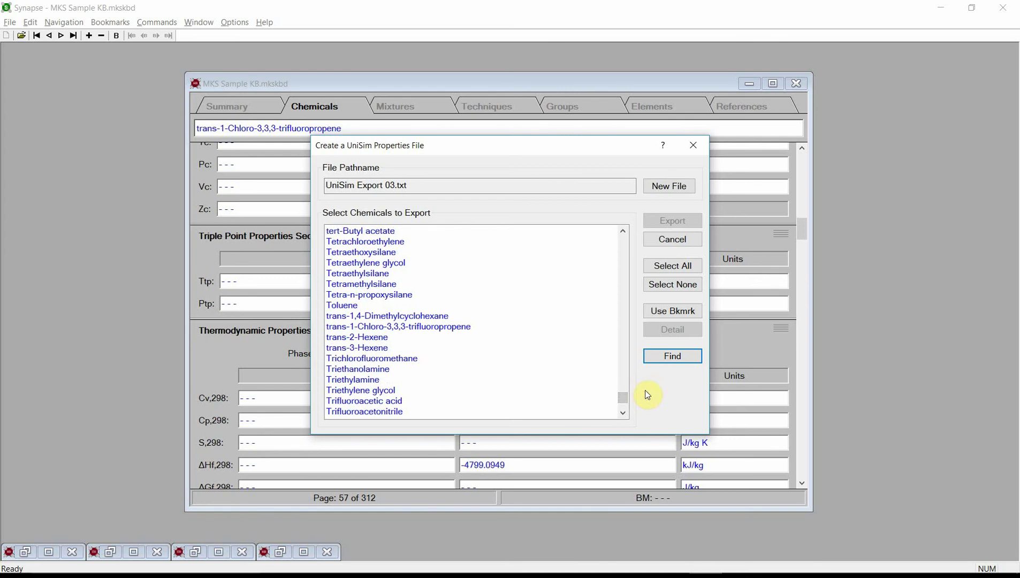
{"action": "left_click", "coordinate": [451, 329]}
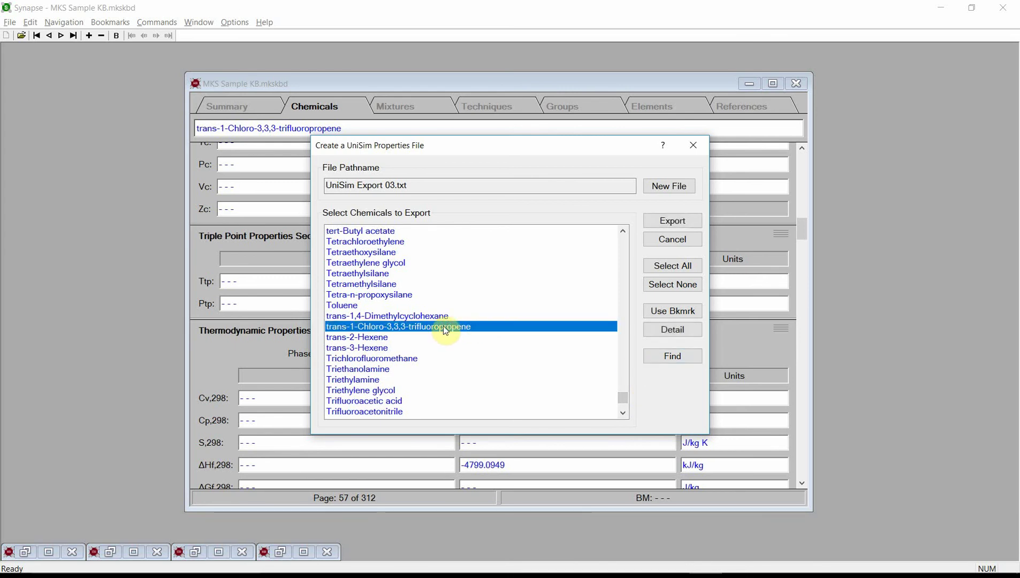
{"action": "left_click", "coordinate": [391, 339]}
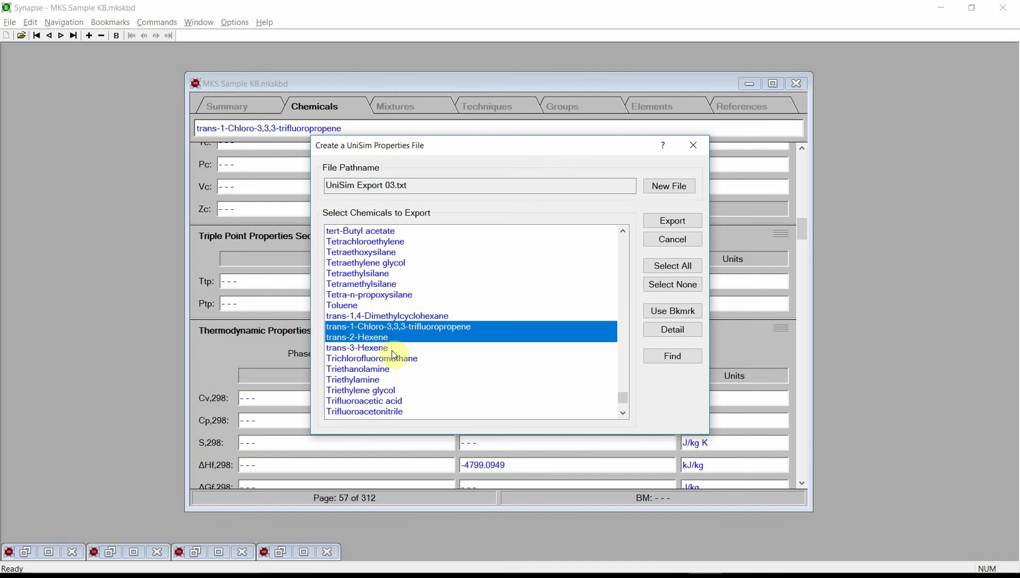
{"action": "left_click", "coordinate": [392, 348]}
{"action": "left_click", "coordinate": [401, 359]}
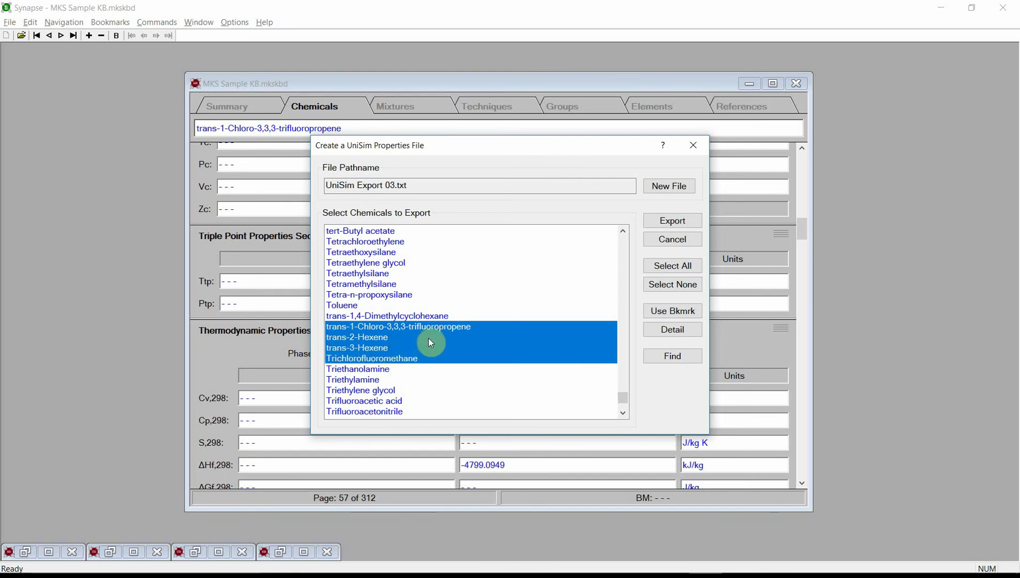
{"action": "left_click", "coordinate": [675, 223]}
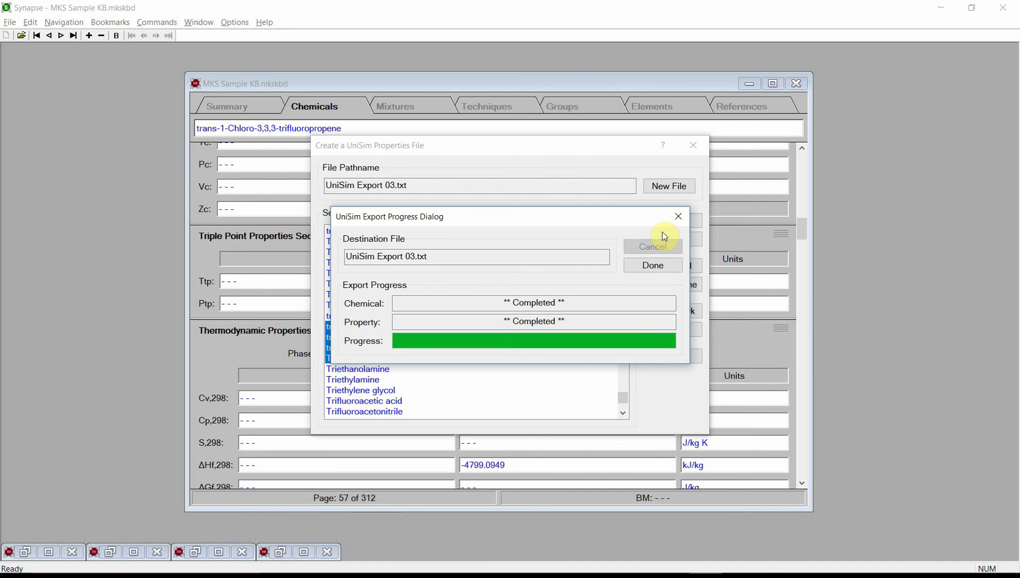
Dismiss the export progress window and scroll through the entries in UniSim Export 03.txt.
{"action": "left_click", "coordinate": [661, 266]}
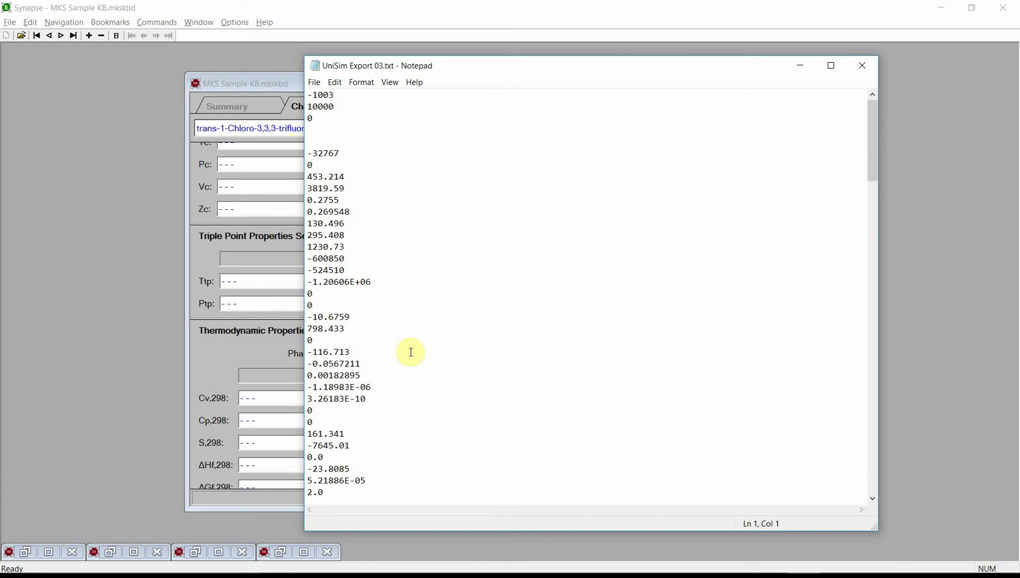
{"action": "scroll", "coordinate": [411, 352], "scroll_direction": "down", "scroll_amount": 3}
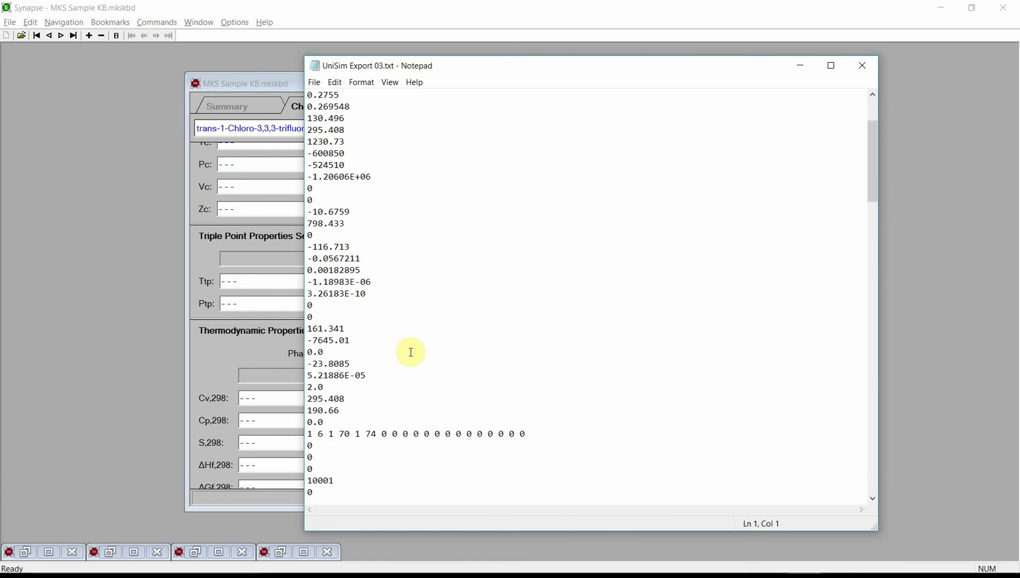
{"action": "scroll", "coordinate": [410, 352], "scroll_direction": "down", "scroll_amount": 5}
{"action": "scroll", "coordinate": [407, 343], "scroll_direction": "down", "scroll_amount": 2}
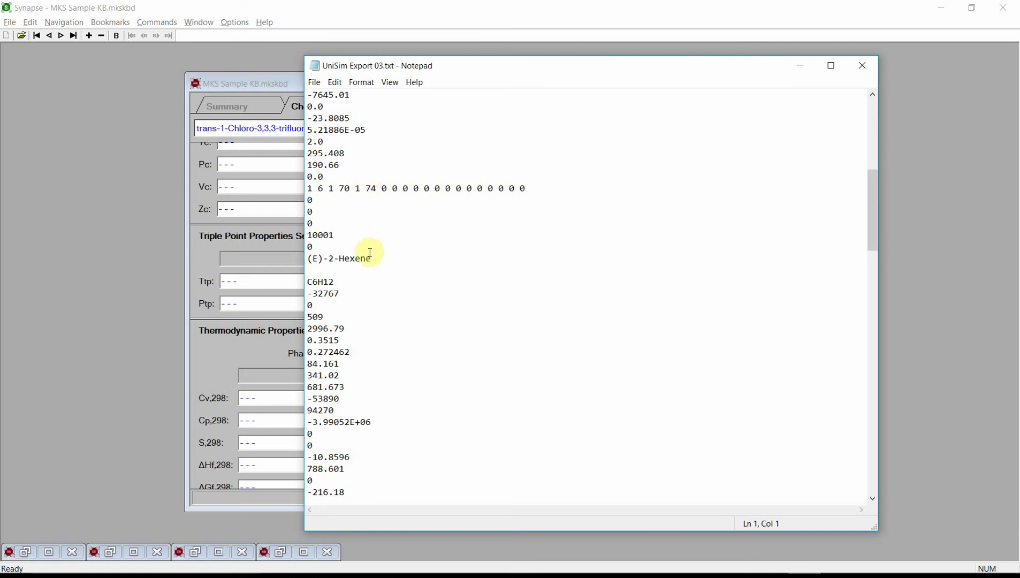
{"action": "scroll", "coordinate": [370, 252], "scroll_direction": "down", "scroll_amount": 9}
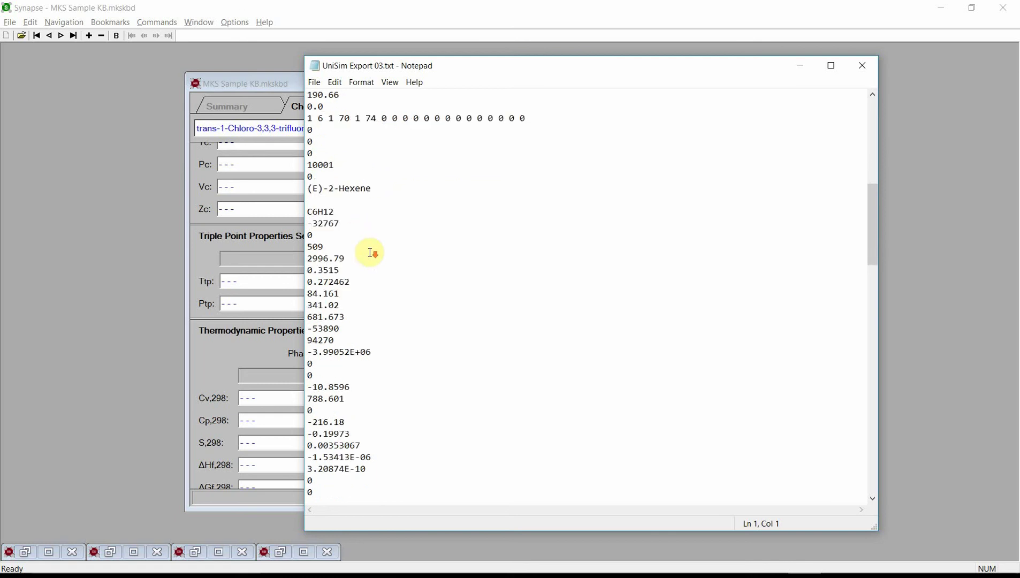
{"action": "scroll", "coordinate": [370, 252], "scroll_direction": "down", "scroll_amount": 5}
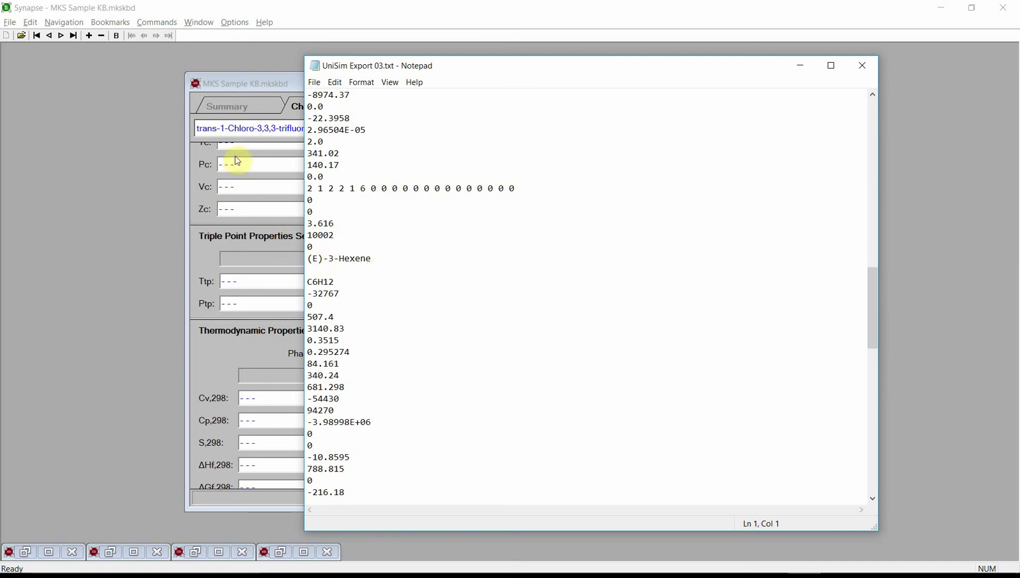
Bring the MKS Sample KB window forward and scroll up to the Chemical Structure Section.
{"action": "left_click", "coordinate": [271, 84]}
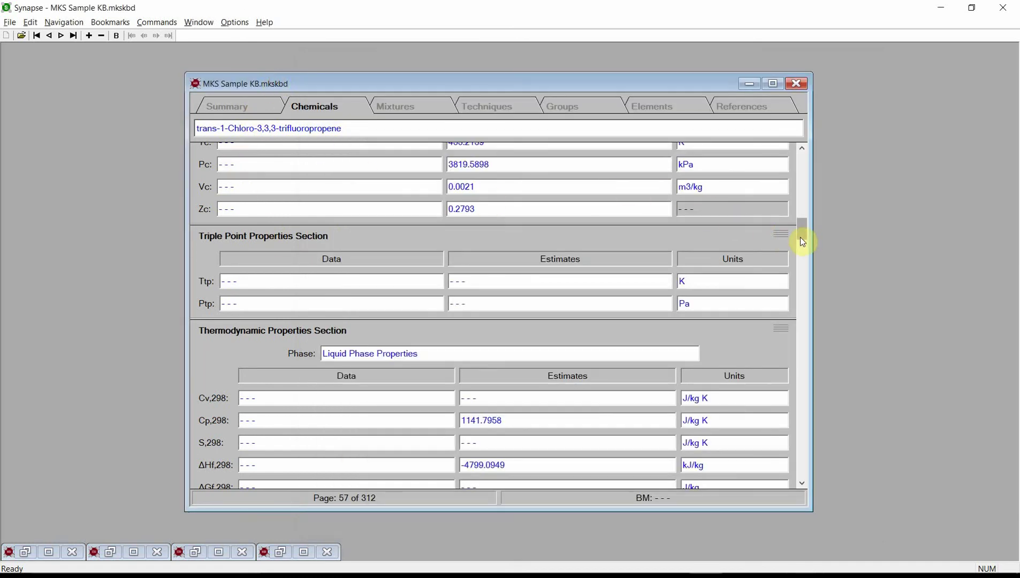
{"action": "mouse_move", "coordinate": [802, 237]}
{"action": "left_mouse_down"}
{"action": "mouse_move", "coordinate": [808, 189]}
{"action": "mouse_move", "coordinate": [728, 218]}
{"action": "left_mouse_up"}
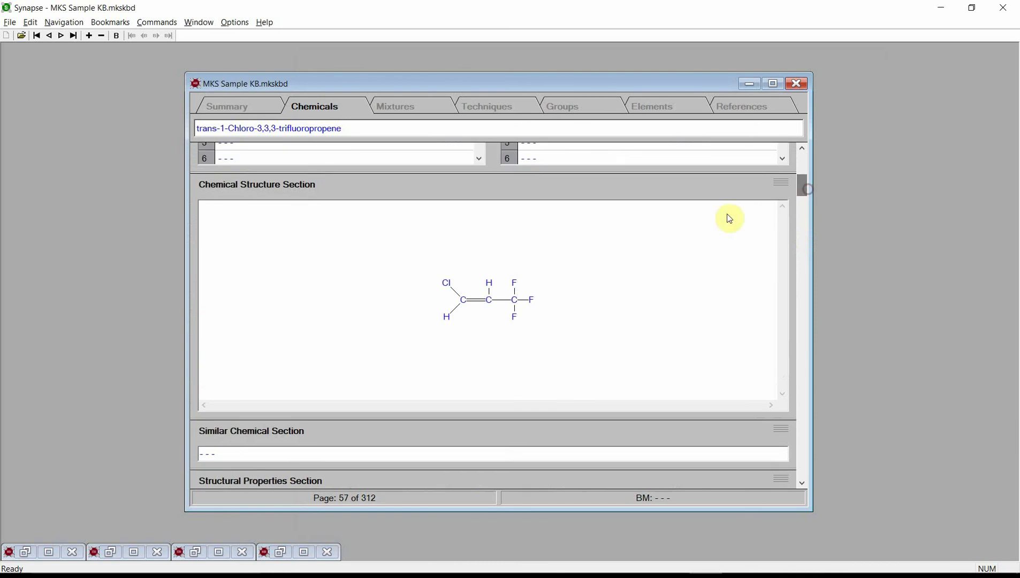